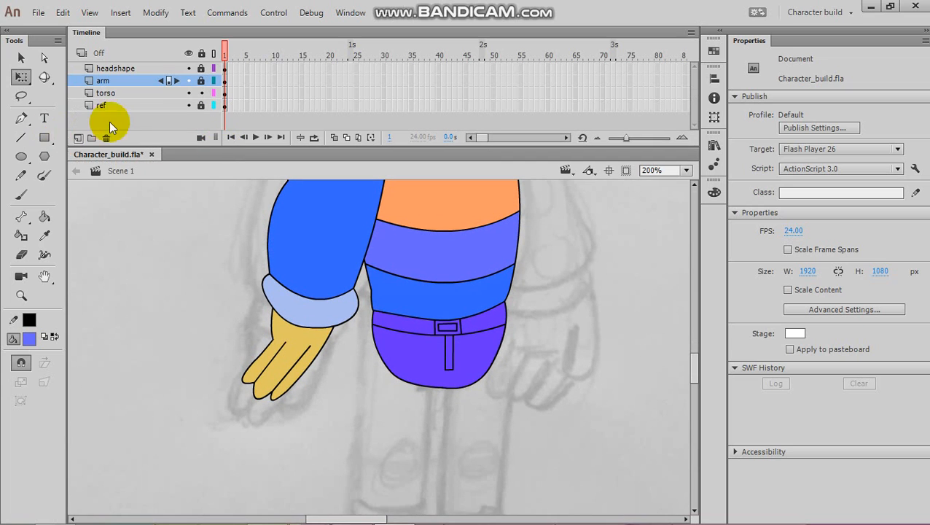
# Step: Add a new layer above the arm layer and name it foot
pyautogui.click(76, 138)
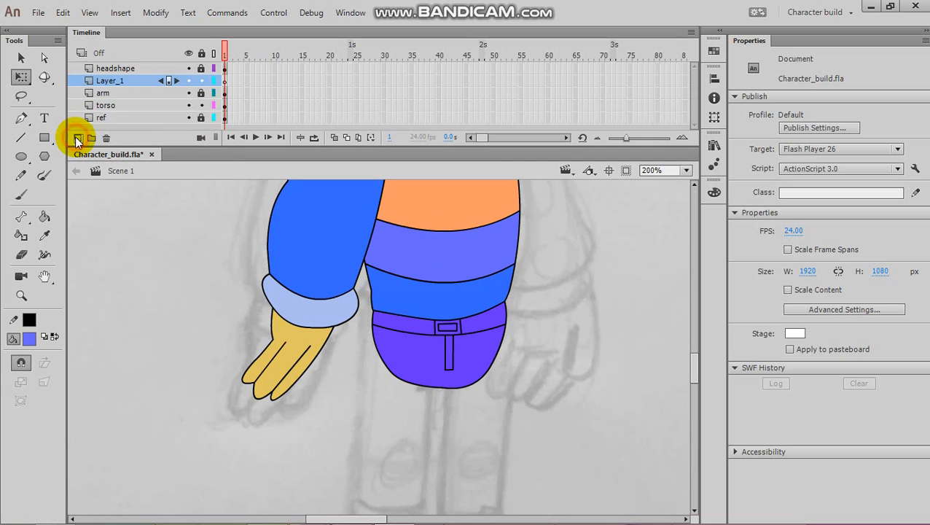
pyautogui.doubleClick(123, 81)
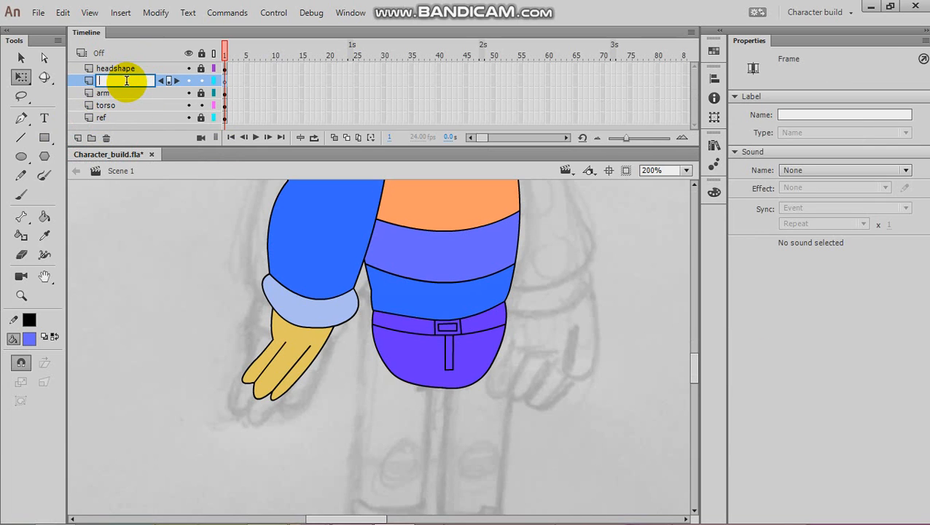
pyautogui.write('foot')
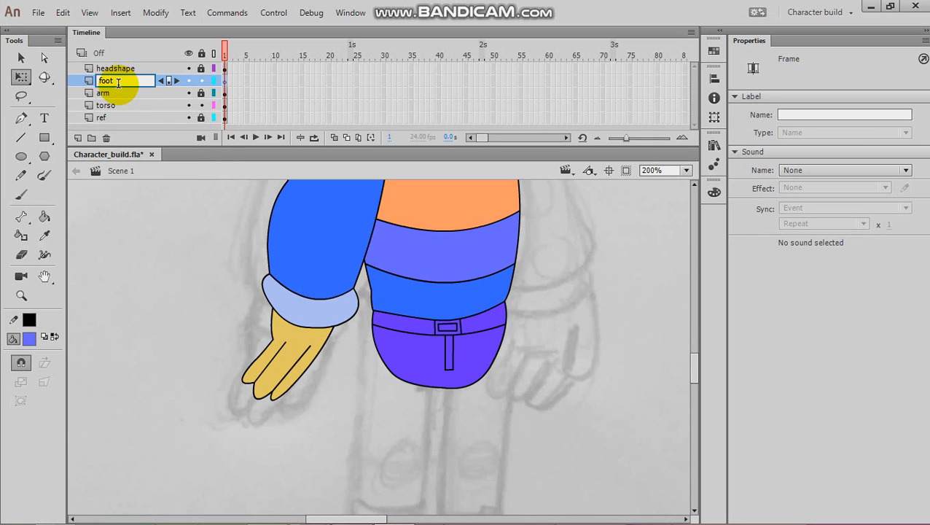
pyautogui.click(174, 245)
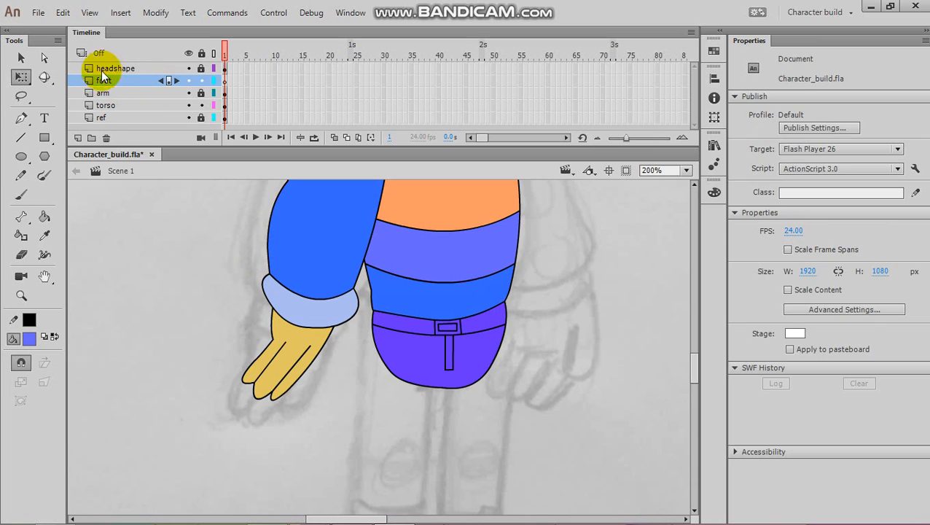
# Step: Sample the purple of the character's hips as the fill colour for the leg
pyautogui.click(44, 138)
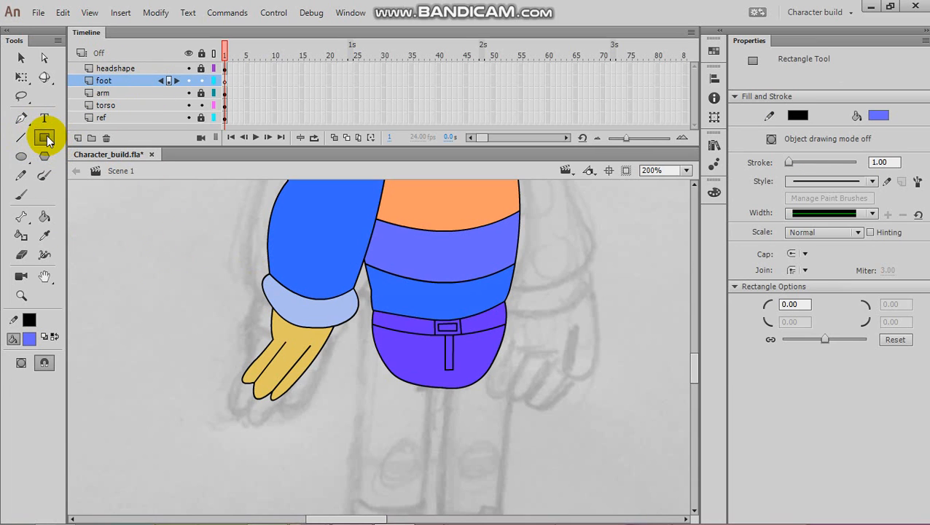
pyautogui.press('i')
pyautogui.click(412, 356)
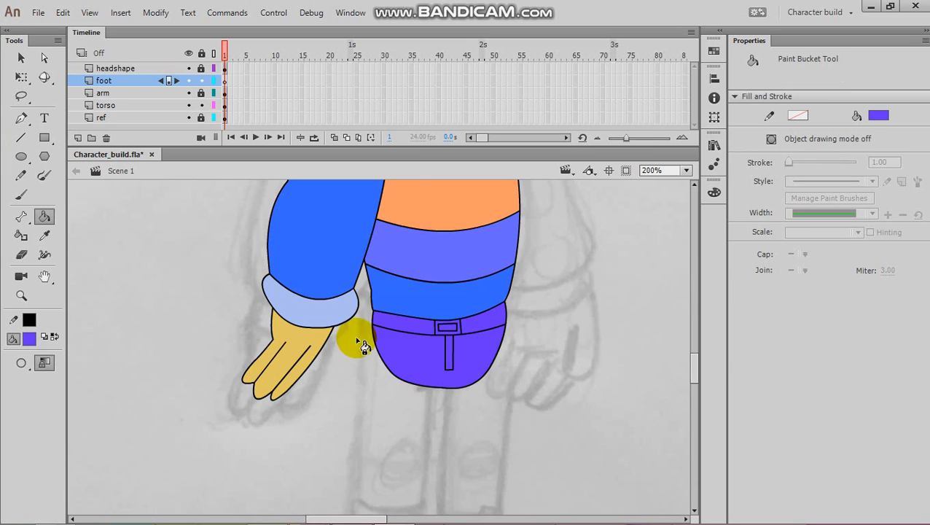
pyautogui.click(426, 367)
# Step: Draw a tall purple rectangle about 41 px wide and 202 px tall over the sketched front leg, starting at the hip
pyautogui.scroll(-4, 384, 367)
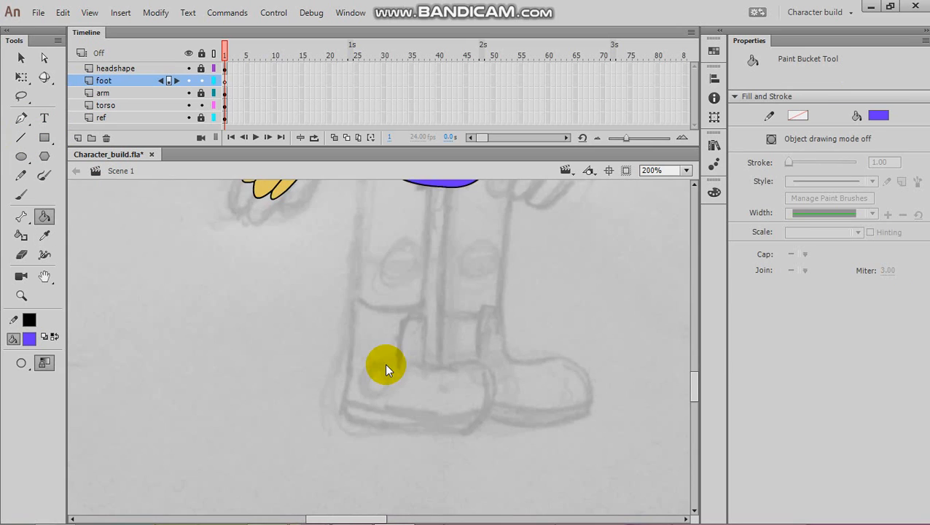
pyautogui.scroll(2, 384, 363)
pyautogui.click(45, 137)
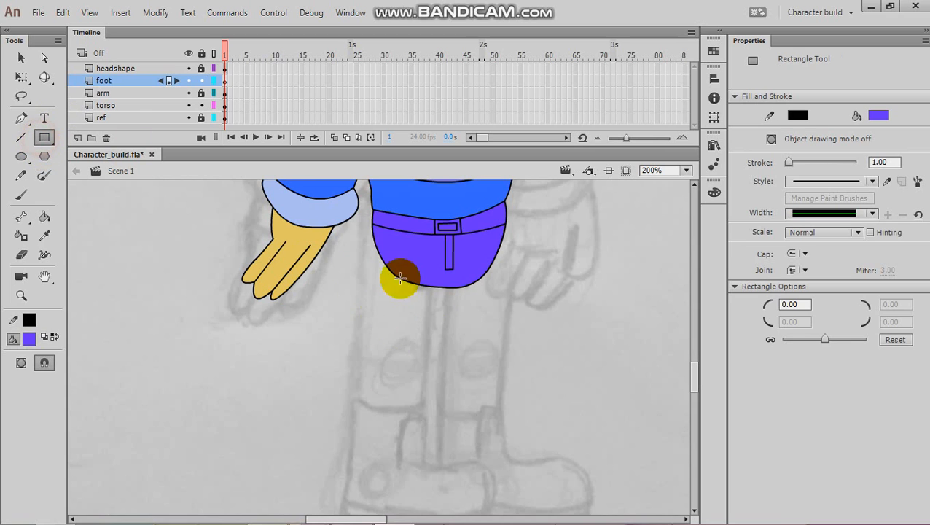
pyautogui.moveTo(371, 228); pyautogui.dragTo(427, 503)
pyautogui.scroll(-3, 439, 387)
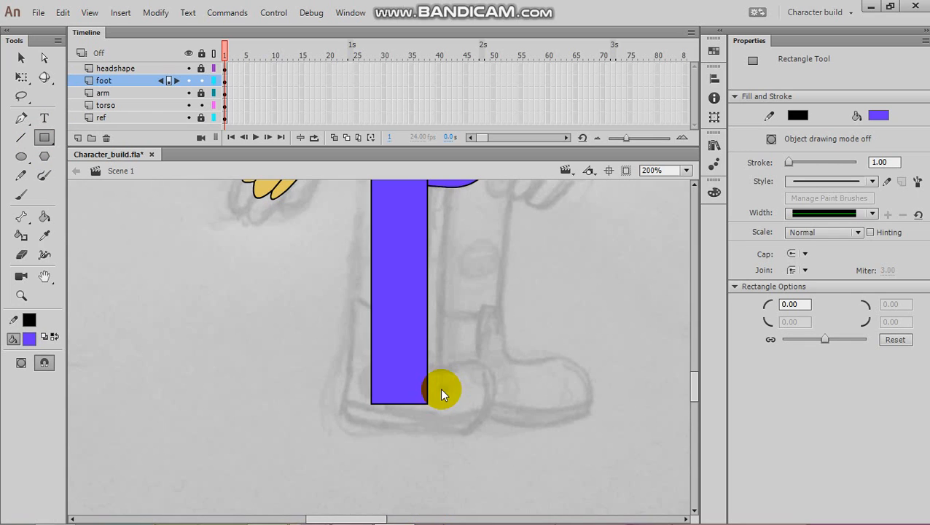
# Step: Delete the top outline segment of the leg rectangle so it opens into the hips
pyautogui.click(21, 57)
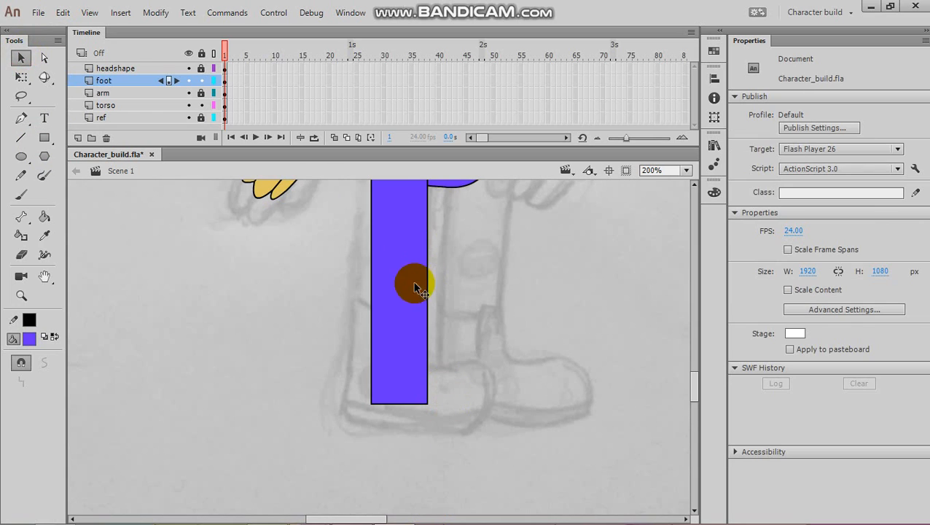
pyautogui.scroll(3, 398, 323)
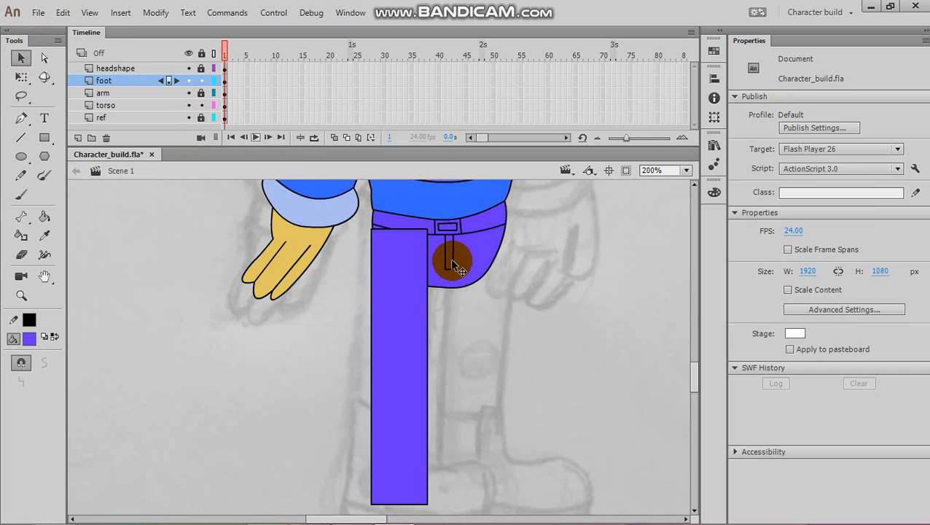
pyautogui.click(22, 58)
pyautogui.click(421, 274)
pyautogui.click(408, 229)
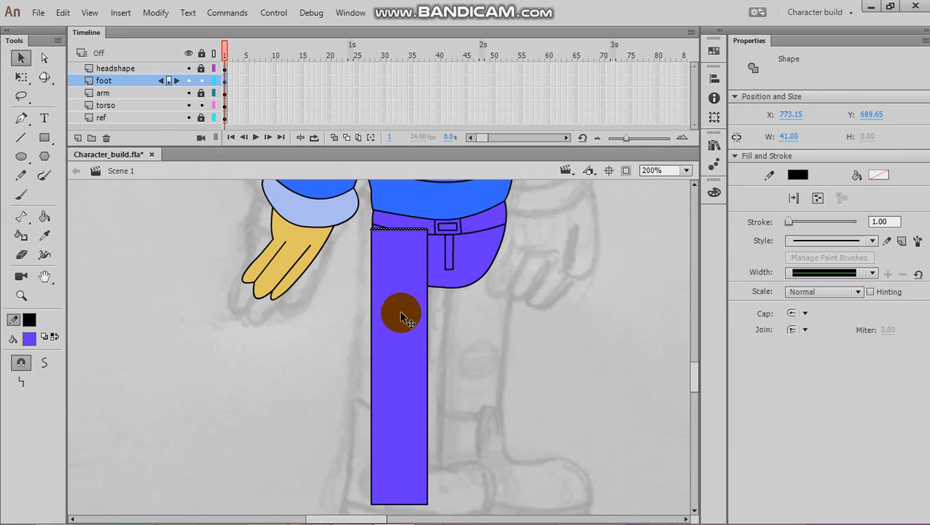
pyautogui.press('Delete')
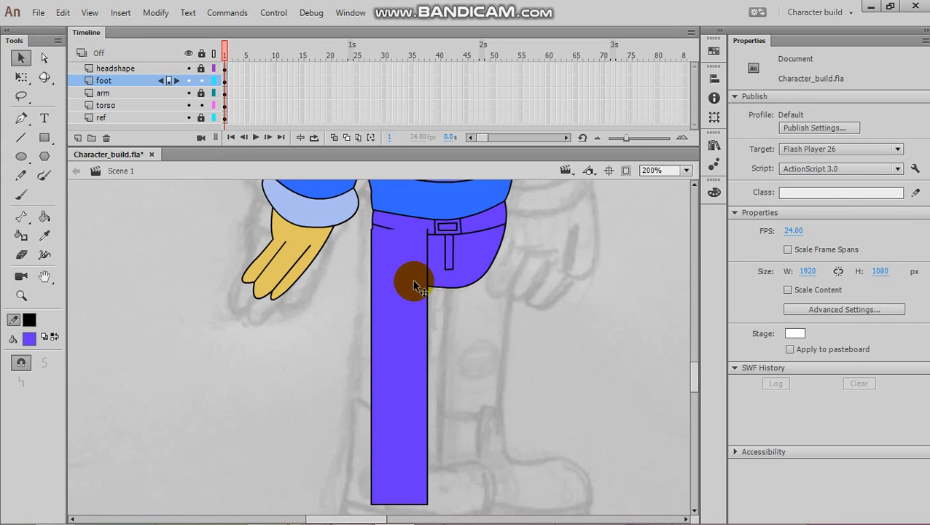
# Step: Draw a short line across the leg's right outline near the crotch and delete the outline segment above it
pyautogui.hotkey('ctrl', '=')
pyautogui.scroll(3, 437, 284)
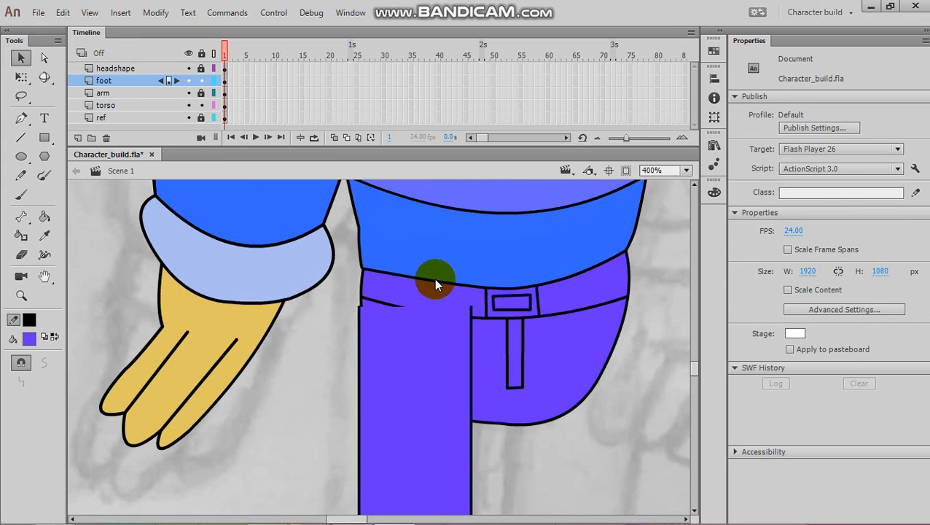
pyautogui.press('space')
pyautogui.moveTo(436, 355)
pyautogui.mouseDown()
pyautogui.moveTo(396, 313)
pyautogui.moveTo(412, 225)
pyautogui.mouseUp()
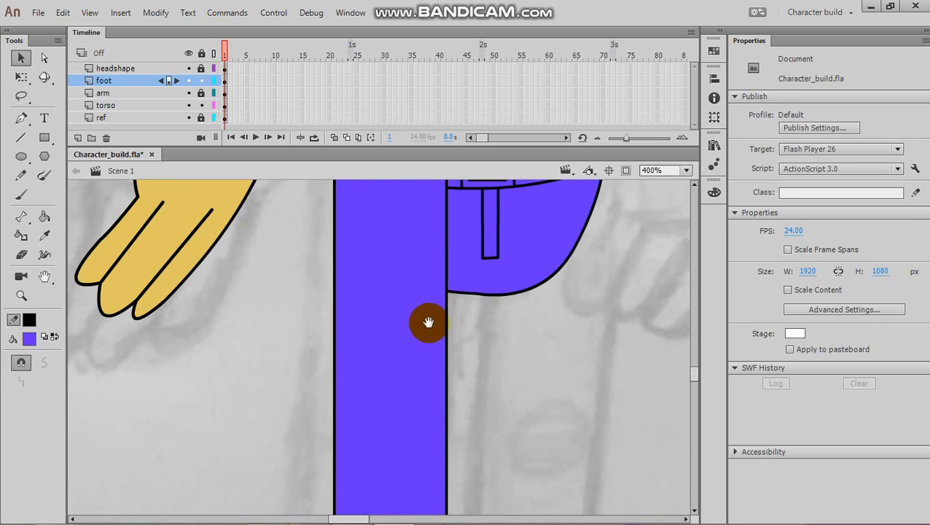
pyautogui.moveTo(697, 375); pyautogui.dragTo(695, 365)
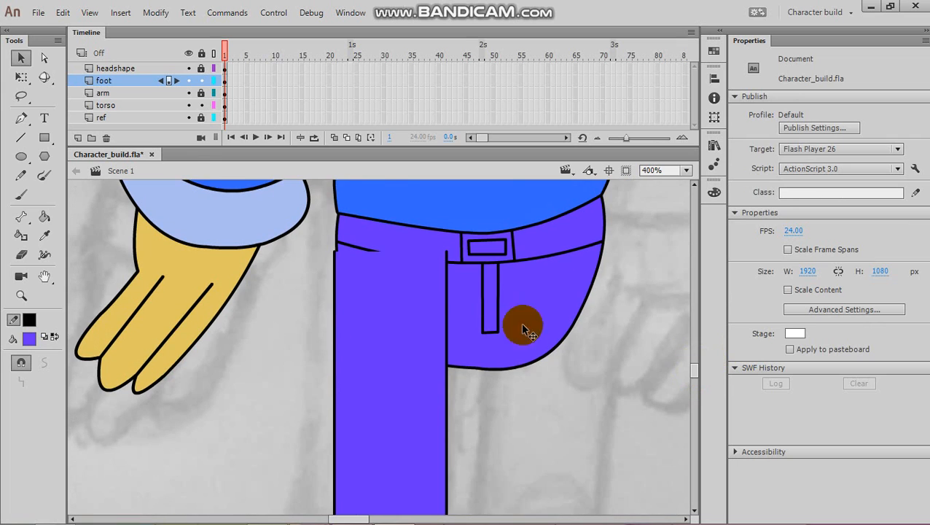
pyautogui.click(446, 295)
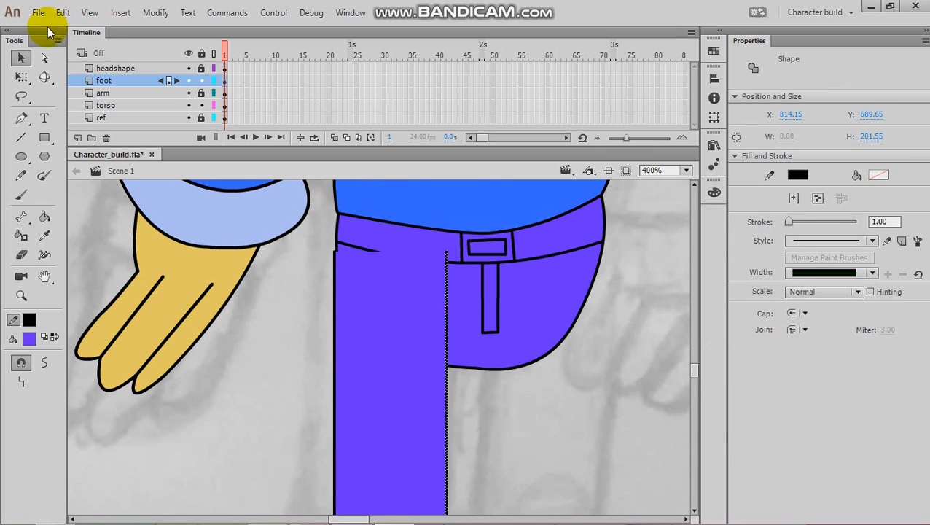
pyautogui.click(332, 275)
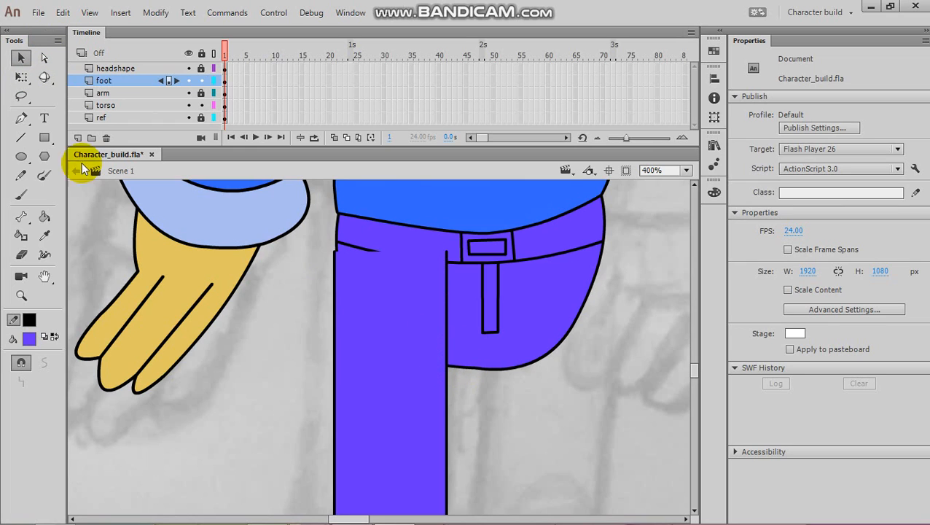
pyautogui.click(23, 141)
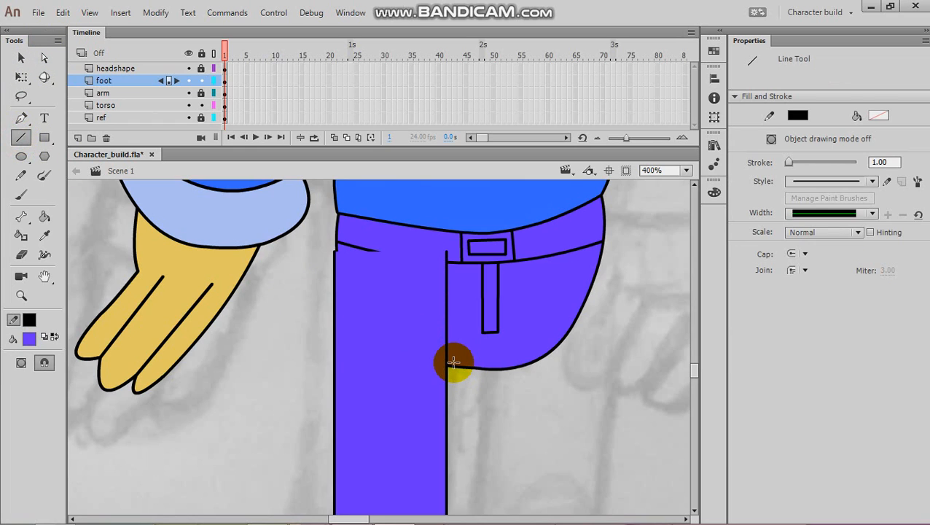
pyautogui.moveTo(430, 360)
pyautogui.mouseDown()
pyautogui.moveTo(463, 360)
pyautogui.moveTo(447, 360)
pyautogui.mouseUp()
pyautogui.moveTo(432, 355); pyautogui.dragTo(459, 355)
pyautogui.click(22, 58)
pyautogui.moveTo(389, 266); pyautogui.dragTo(453, 304)
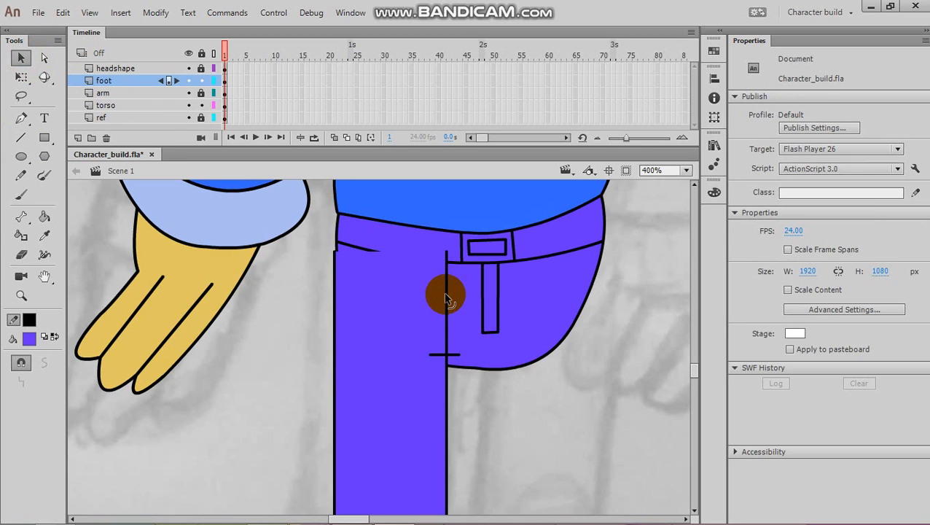
pyautogui.click(446, 299)
pyautogui.press('Delete')
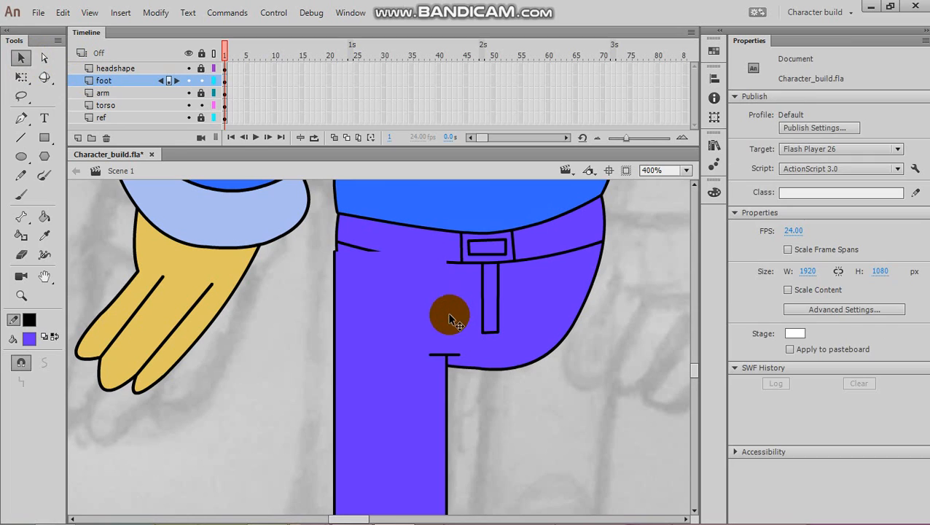
# Step: Delete both halves of the short crossing line on the leg's right outline
pyautogui.click(439, 357)
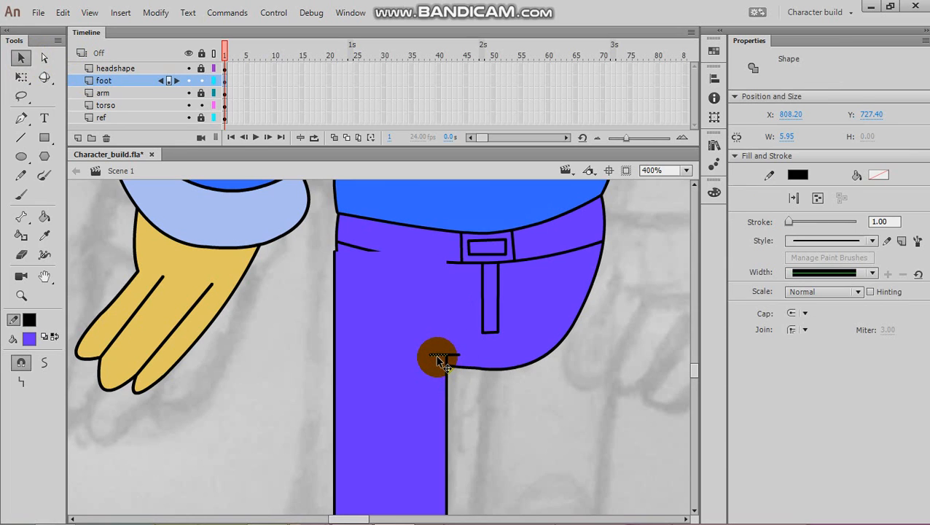
pyautogui.press('Delete')
pyautogui.click(452, 357)
pyautogui.press('Delete')
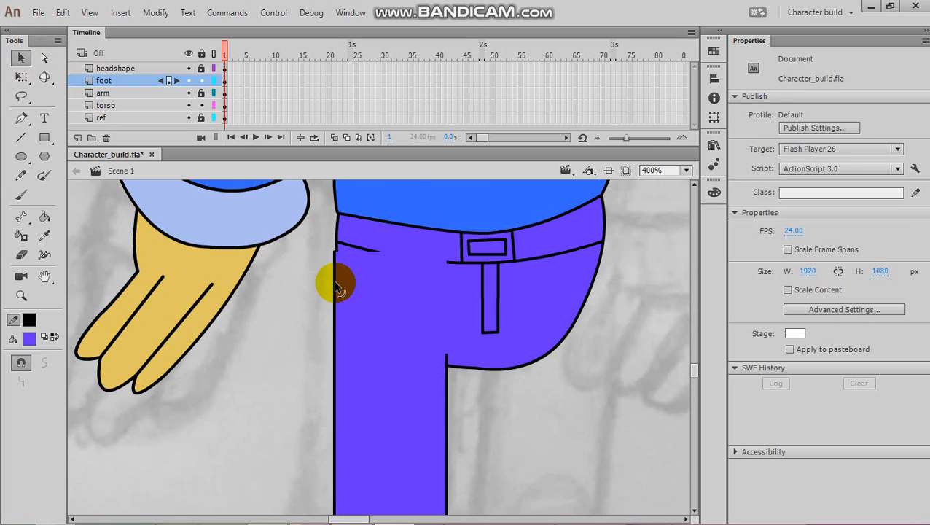
# Step: Cut the leg's left outline with a short crossing line, deleting the outline segment above it and the crossing line itself
pyautogui.click(19, 136)
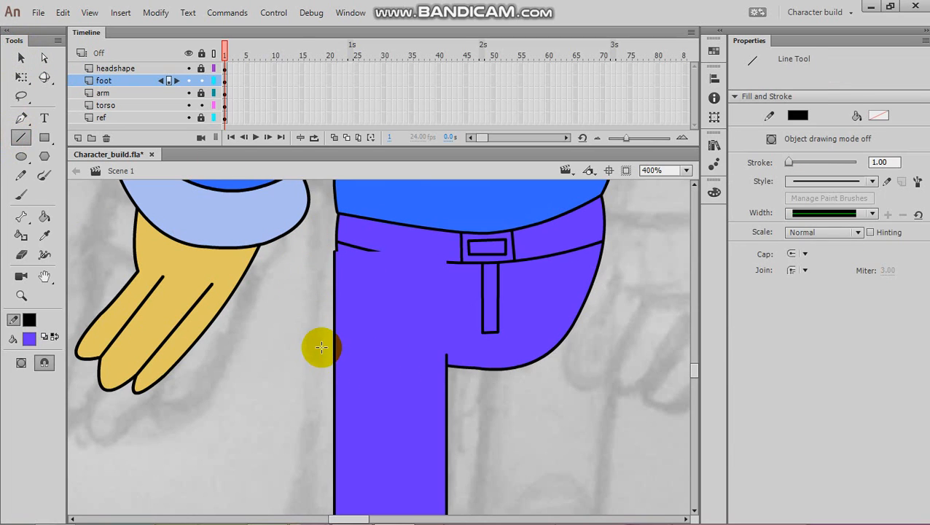
pyautogui.moveTo(327, 357)
pyautogui.mouseDown()
pyautogui.moveTo(369, 360)
pyautogui.moveTo(343, 358)
pyautogui.mouseUp()
pyautogui.click(21, 57)
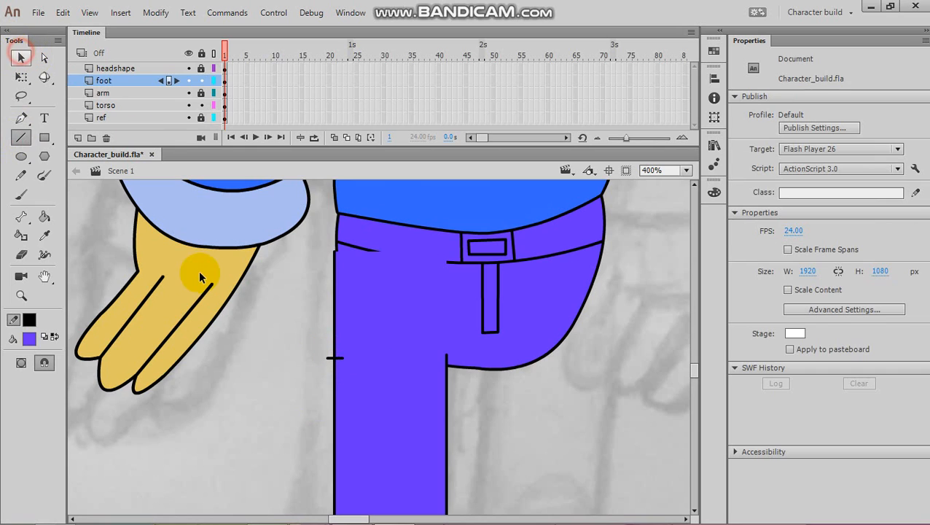
pyautogui.click(336, 314)
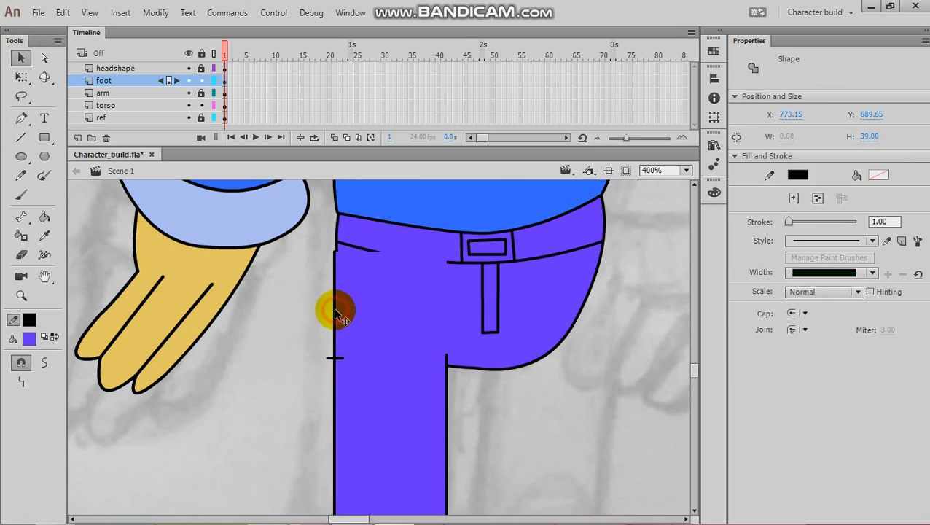
pyautogui.press('Delete')
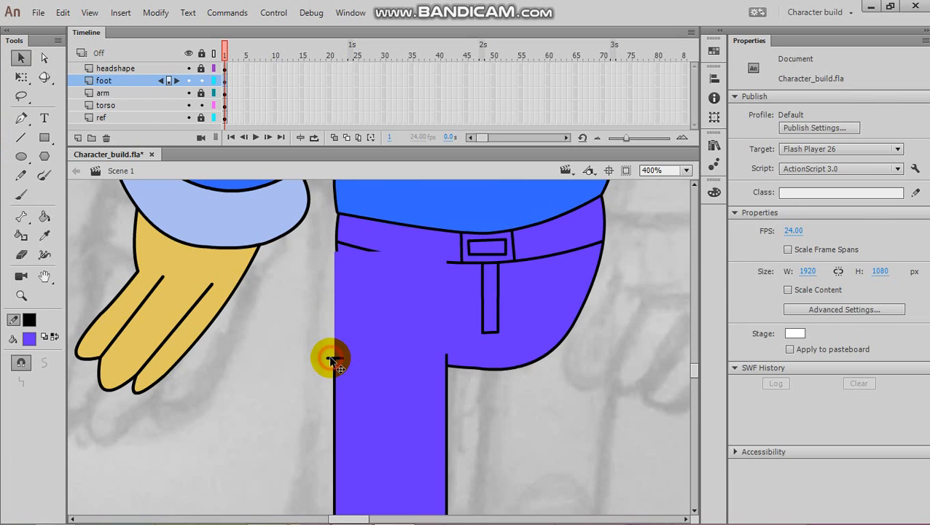
pyautogui.click(332, 360)
pyautogui.click(336, 358)
pyautogui.click(340, 362)
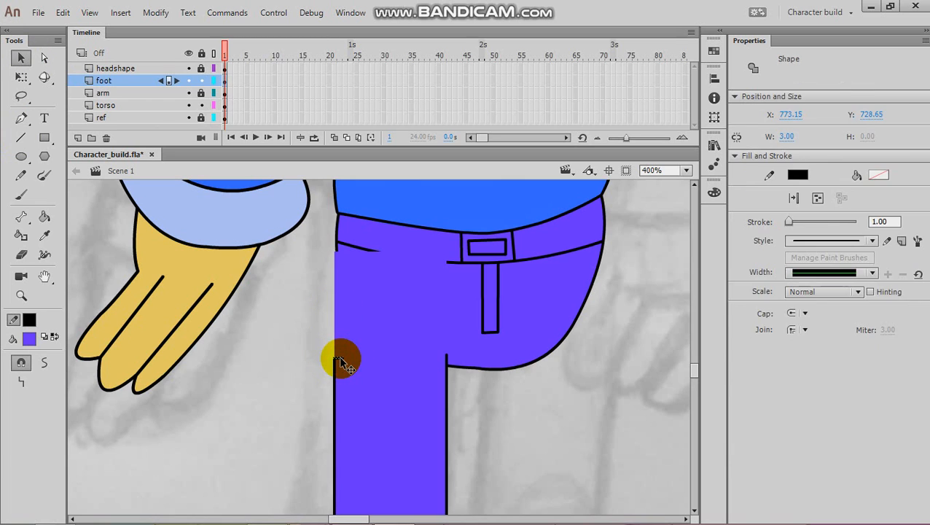
pyautogui.press('Delete')
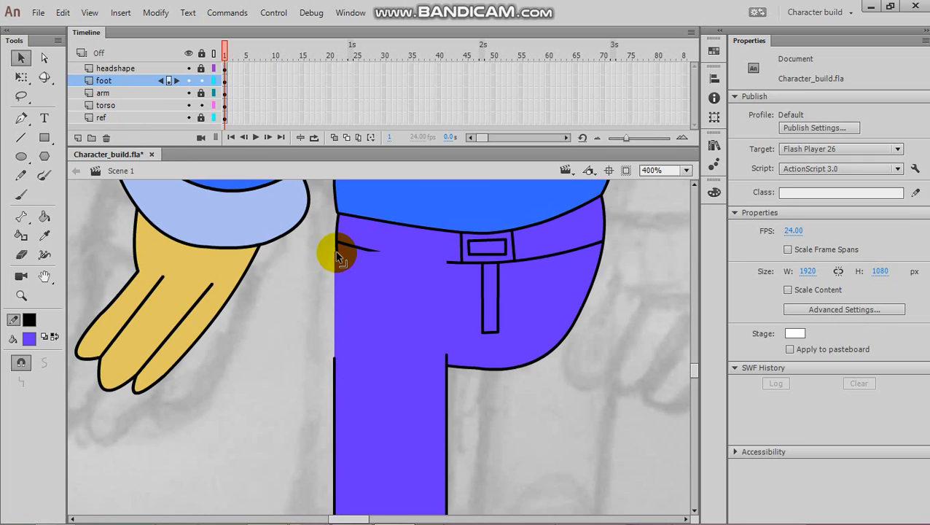
# Step: Pull the upper-left corner of the leg fill down and inward to the hip curve
pyautogui.moveTo(336, 254); pyautogui.dragTo(344, 314)
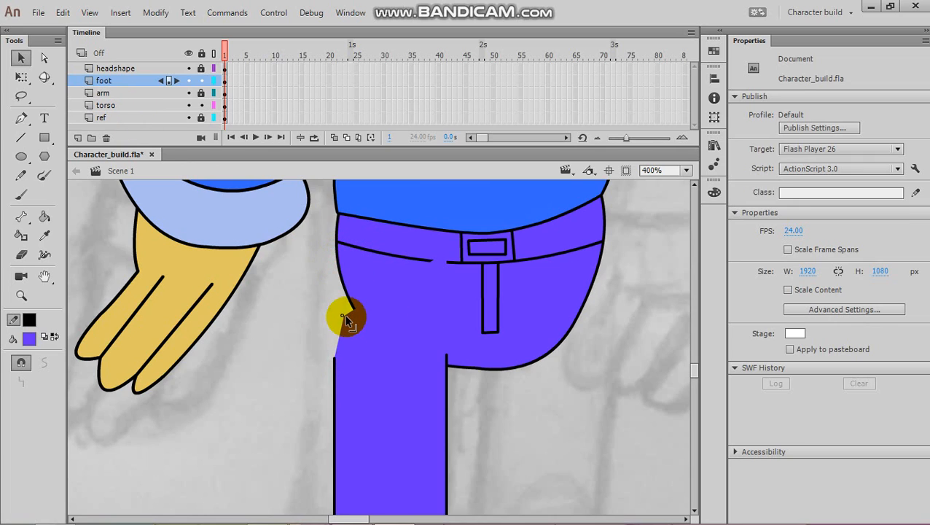
pyautogui.click(446, 264)
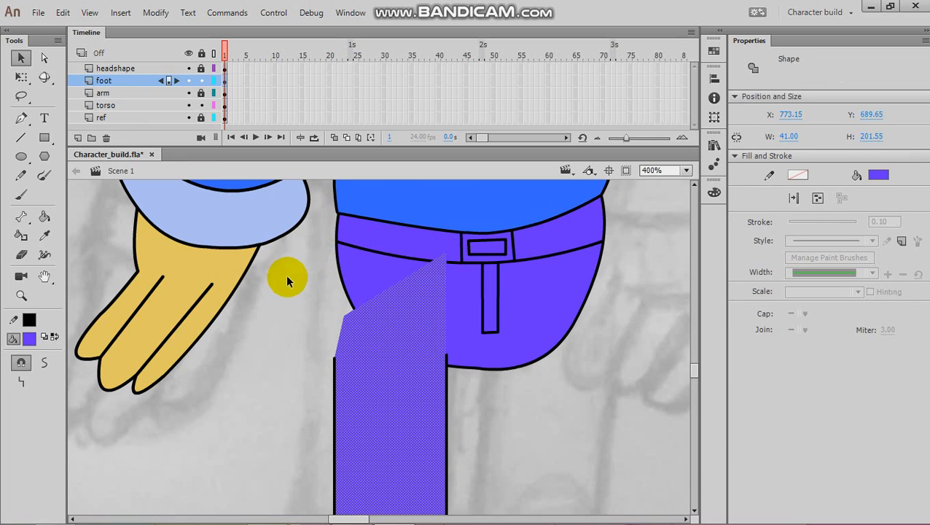
pyautogui.scroll(-6, 348, 335)
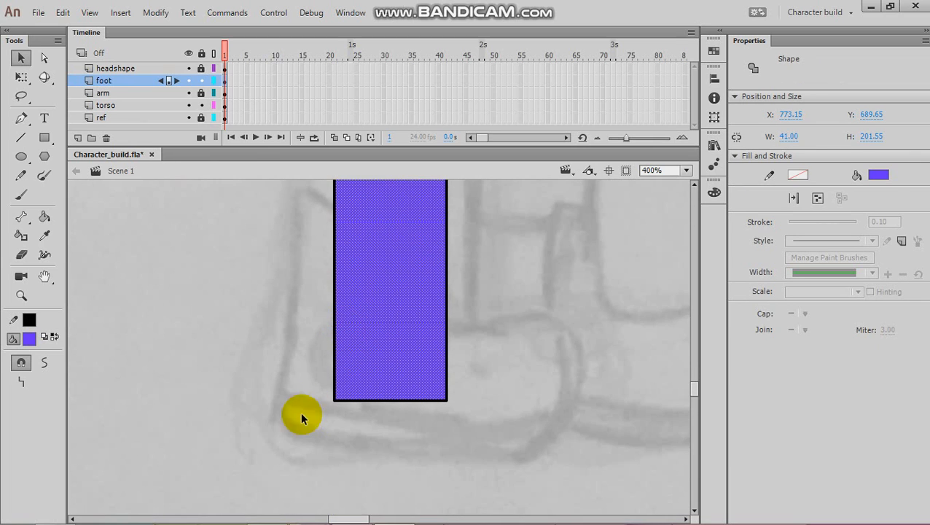
pyautogui.moveTo(335, 401); pyautogui.dragTo(258, 417)
pyautogui.hotkey('ctrl', 'z')
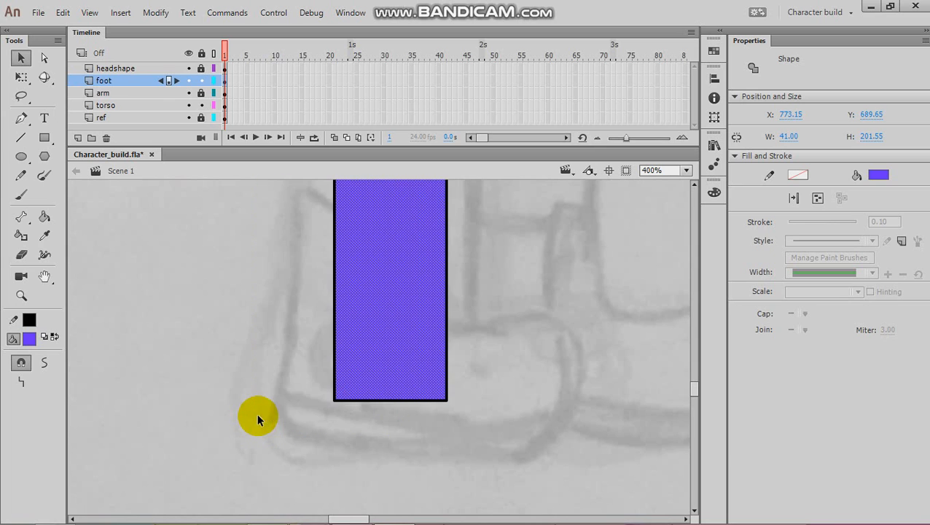
# Step: Delete the remaining black outline around the sides and bottom of the leg
pyautogui.click(386, 400)
pyautogui.click(387, 398)
pyautogui.click(386, 399)
# Step: Move the leg fill down and to the left of the hips, to about X 745, Y 709
pyautogui.scroll(4, 377, 370)
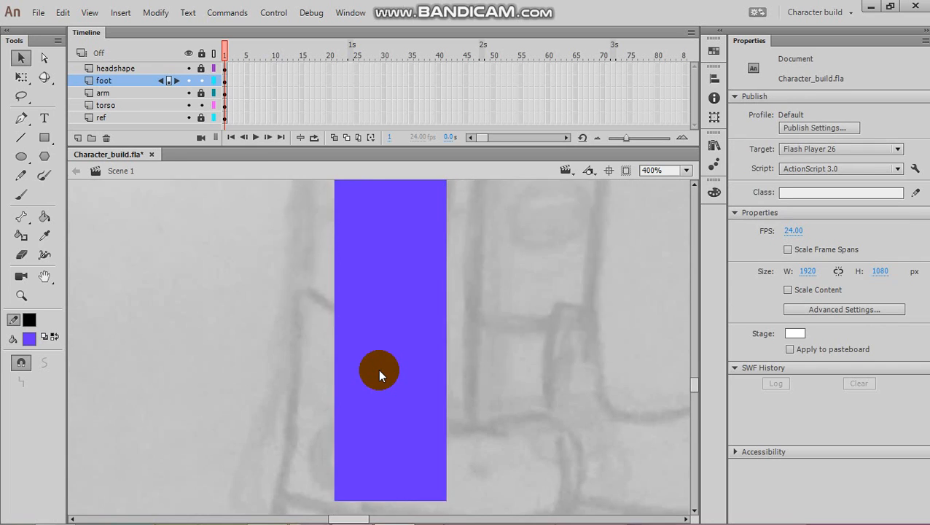
pyautogui.scroll(-1, 374, 370)
pyautogui.click(417, 312)
pyautogui.moveTo(416, 312); pyautogui.dragTo(335, 400)
pyautogui.scroll(-2, 341, 374)
pyautogui.scroll(3, 361, 350)
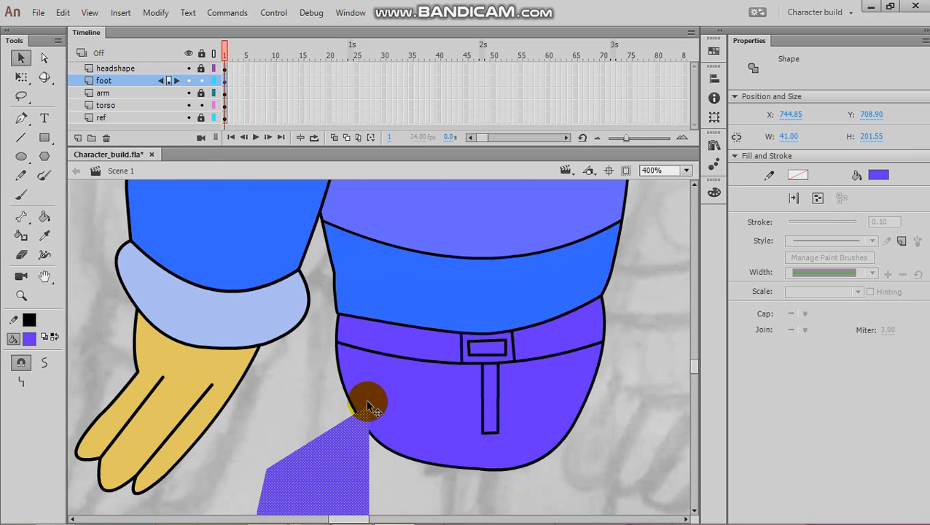
# Step: Pull the pointed upper-right corner of the leg fill down until its top edge is nearly level
pyautogui.click(17, 61)
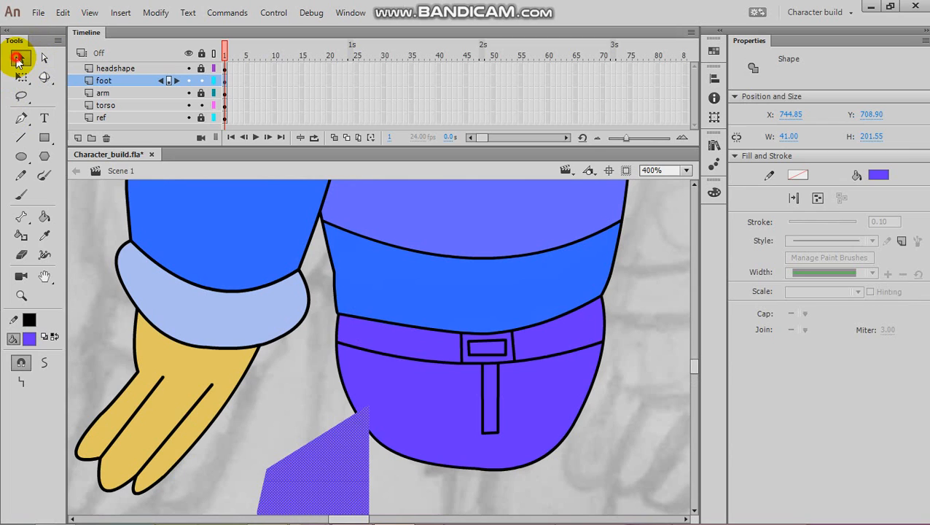
pyautogui.click(363, 405)
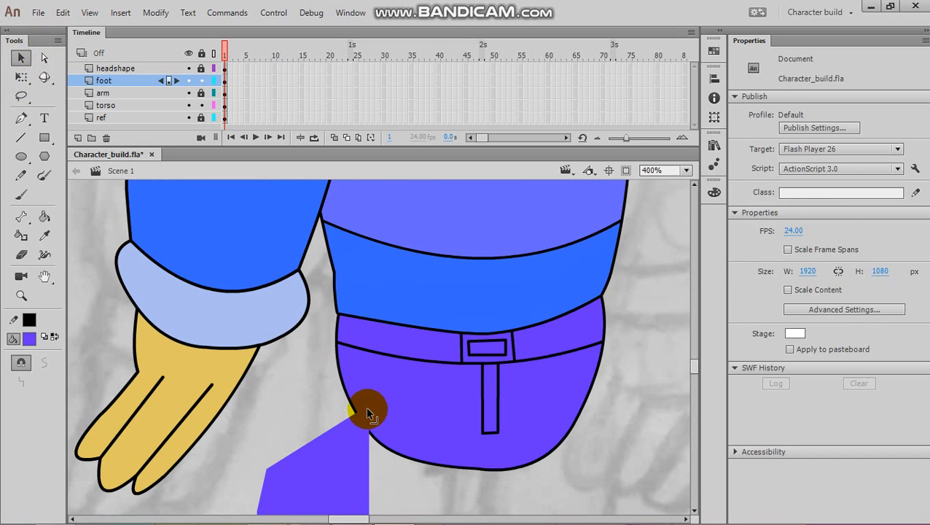
pyautogui.moveTo(365, 411); pyautogui.dragTo(359, 462)
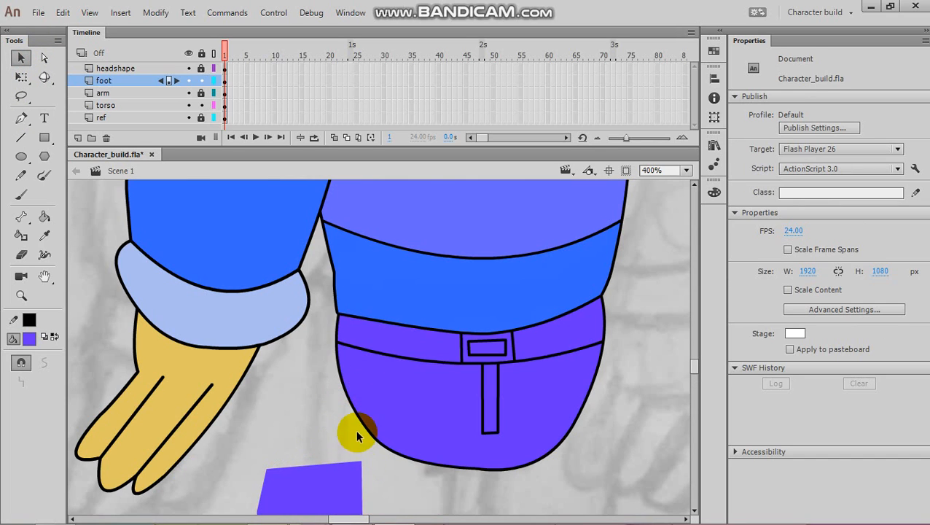
# Step: Move the whole leg fill over the sketched leg below the hips, to about X 773, Y 734
pyautogui.scroll(-5, 356, 430)
pyautogui.moveTo(341, 306); pyautogui.dragTo(388, 317)
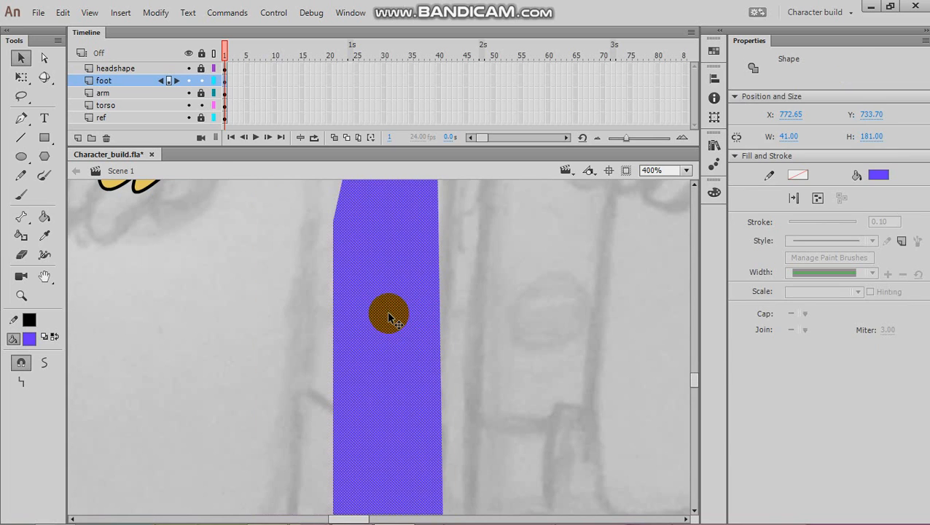
pyautogui.hotkey('ctrl', '-')
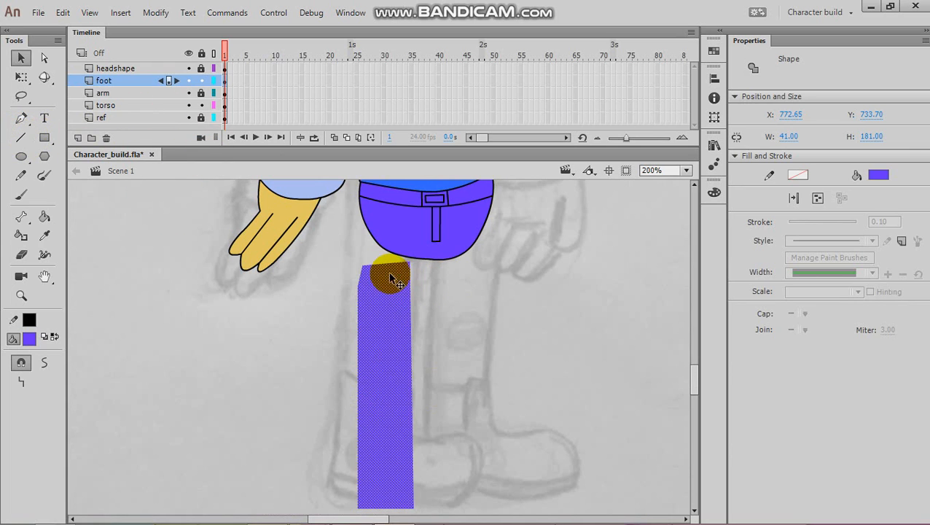
pyautogui.scroll(-3, 361, 439)
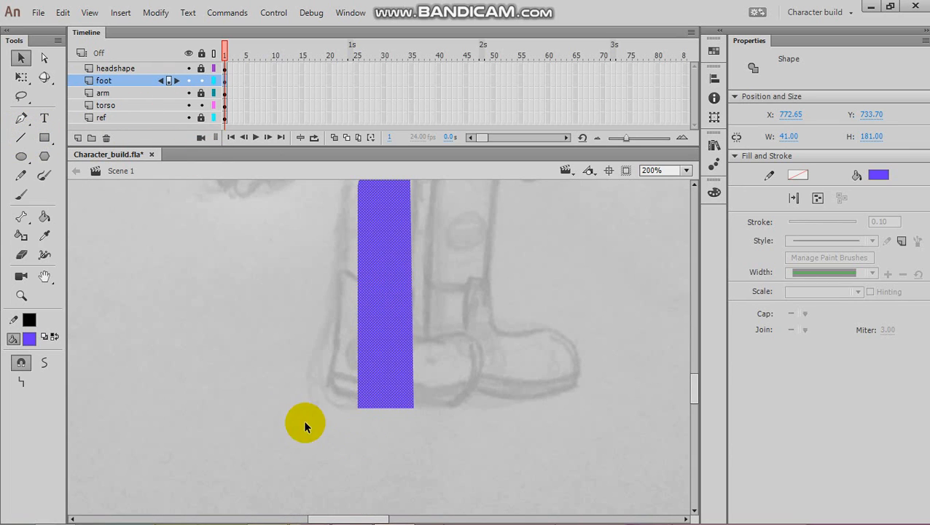
# Step: Select the uneven top end of the leg fill, about 39 by 30, and delete it
pyautogui.moveTo(305, 422); pyautogui.dragTo(438, 184)
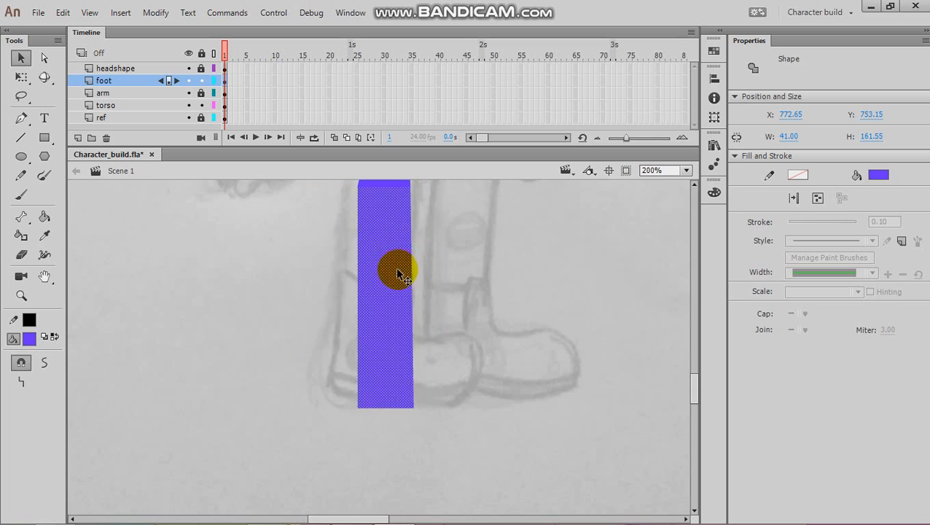
pyautogui.scroll(6, 397, 273)
pyautogui.click(352, 357)
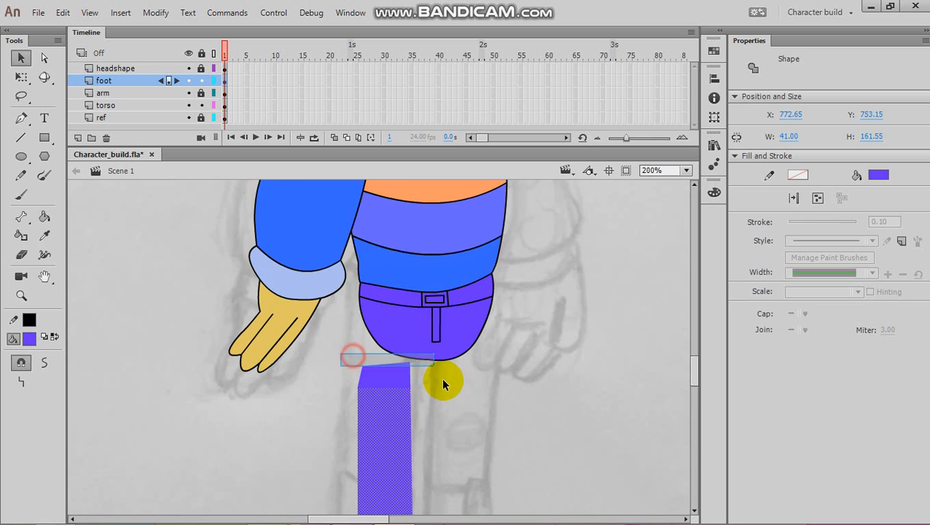
pyautogui.moveTo(443, 380); pyautogui.dragTo(387, 377)
pyautogui.moveTo(333, 353); pyautogui.dragTo(420, 402)
pyautogui.click(344, 362)
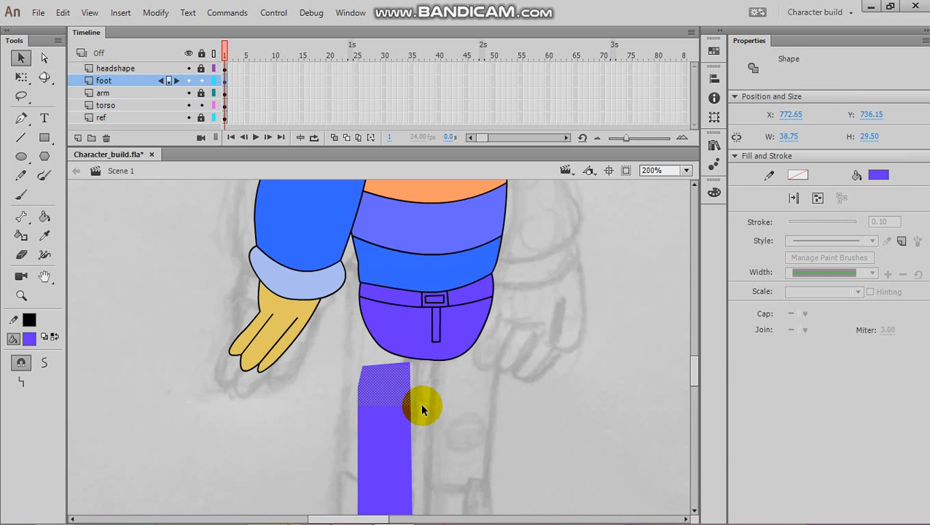
pyautogui.press('Delete')
# Step: Delete the leftover purple sliver just below the hips, keeping the torso artwork intact
pyautogui.click(390, 387)
pyautogui.moveTo(360, 352); pyautogui.dragTo(415, 372)
pyautogui.press('Delete')
pyautogui.hotkey('ctrl', 'z')
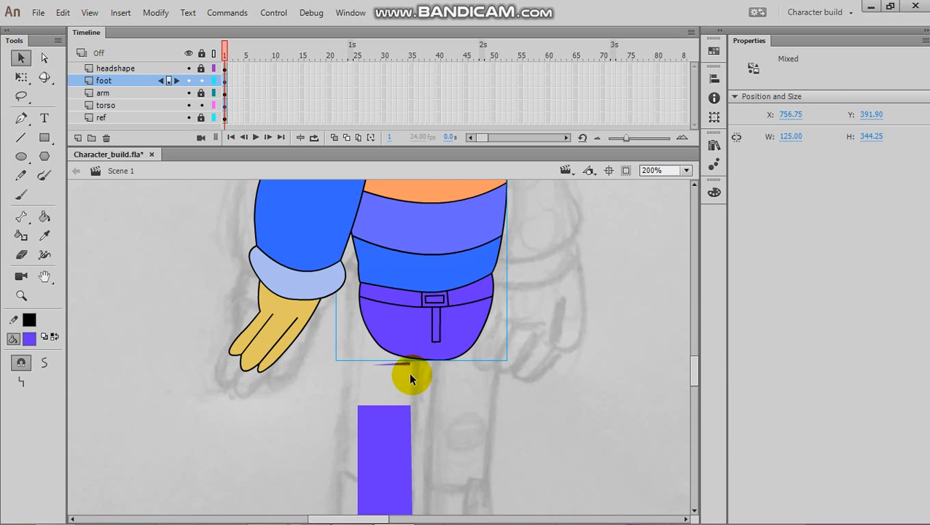
pyautogui.click(365, 366)
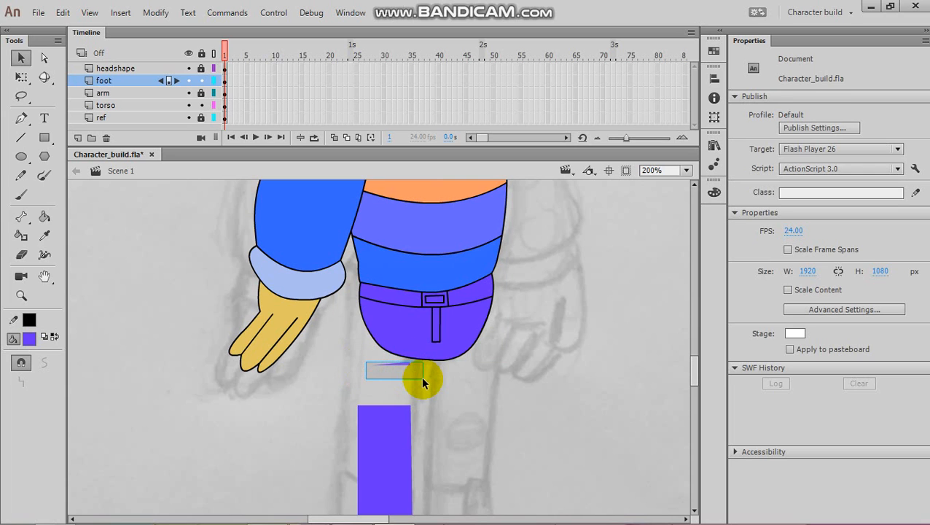
pyautogui.moveTo(420, 375); pyautogui.dragTo(421, 375)
pyautogui.press('Delete')
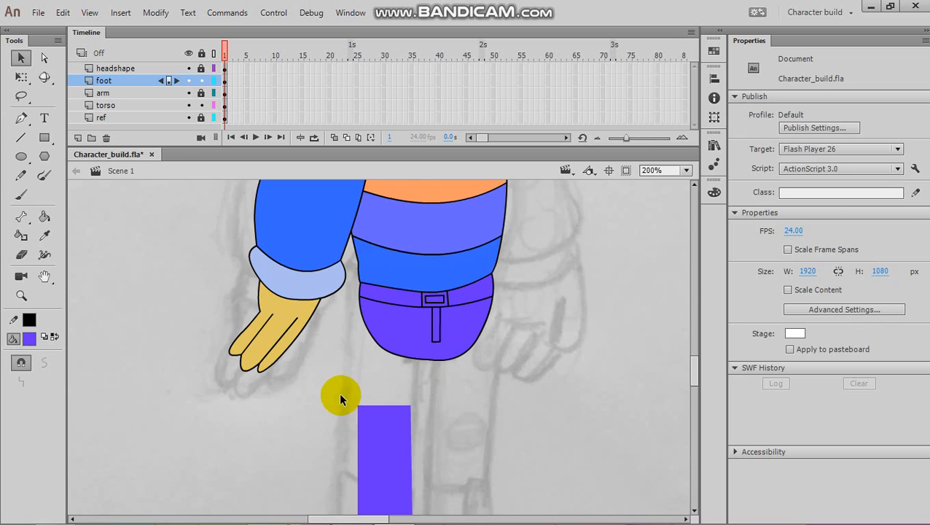
# Step: Stretch the leg's top corners up to the hips, one to the left hip below the belt, the other to the crotch
pyautogui.scroll(-3, 341, 394)
pyautogui.scroll(3, 369, 383)
pyautogui.moveTo(355, 332); pyautogui.dragTo(362, 306)
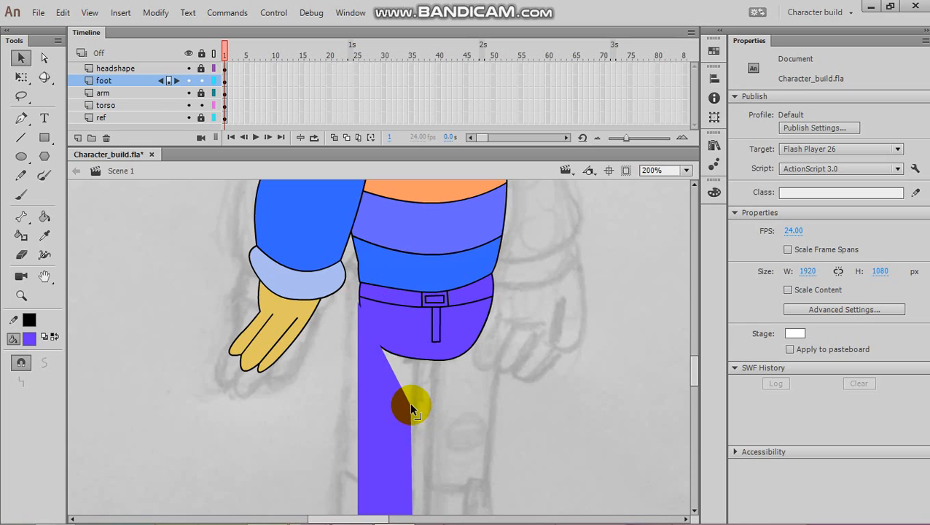
pyautogui.moveTo(410, 404); pyautogui.dragTo(432, 353)
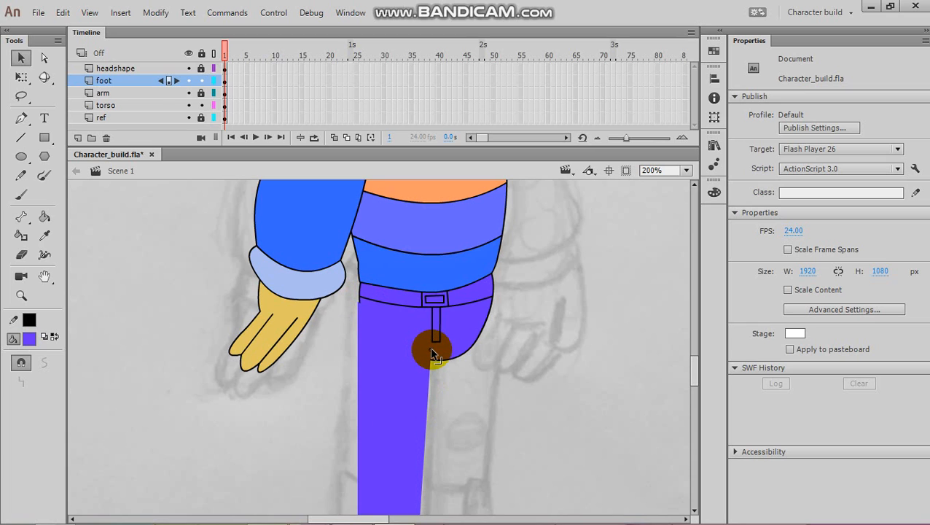
# Step: Move the leg's lower-left corner out to the sketched heel and raise its lower-right corner to slope the bottom edge gently
pyautogui.scroll(-3, 393, 339)
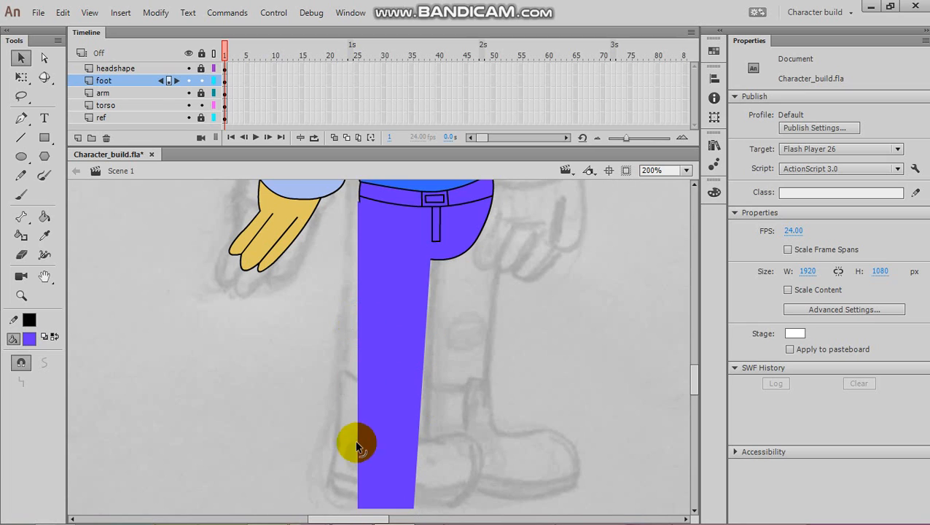
pyautogui.moveTo(359, 509); pyautogui.dragTo(329, 493)
pyautogui.hotkey('ctrl', '=')
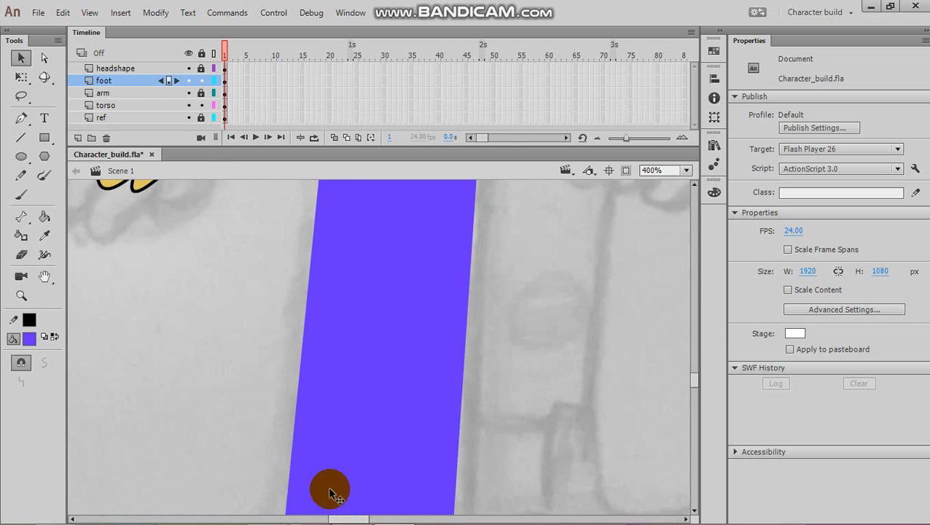
pyautogui.press('space')
pyautogui.moveTo(436, 477); pyautogui.dragTo(483, 253)
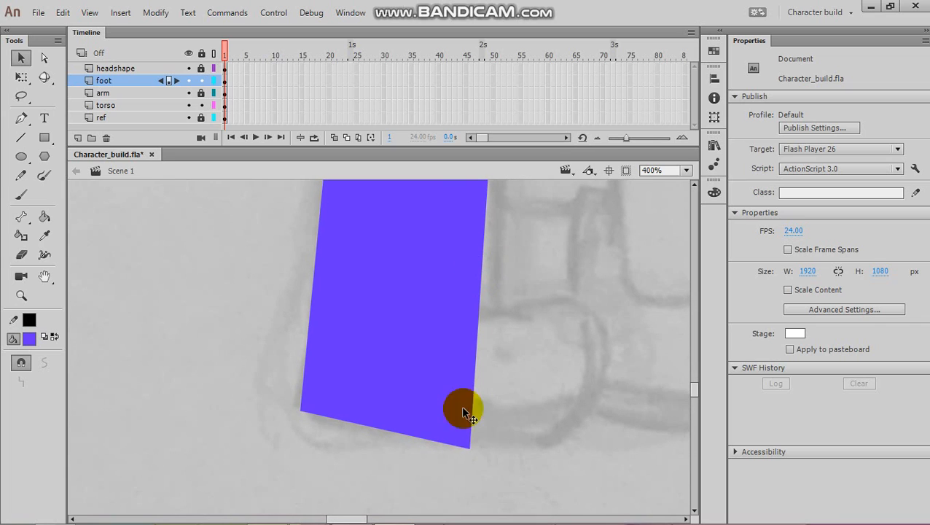
pyautogui.moveTo(465, 421)
pyautogui.mouseDown()
pyautogui.moveTo(455, 370)
pyautogui.moveTo(455, 427)
pyautogui.moveTo(465, 424)
pyautogui.mouseUp()
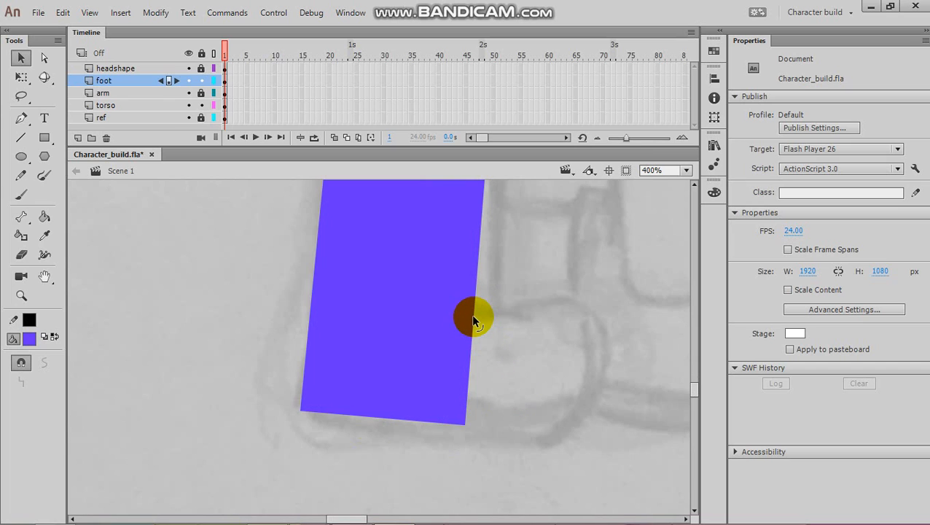
# Step: Extend the leg's lower right edge into a foot with an ankle corner, and curve the toe's front and top to the sketch
pyautogui.moveTo(473, 319); pyautogui.dragTo(599, 333)
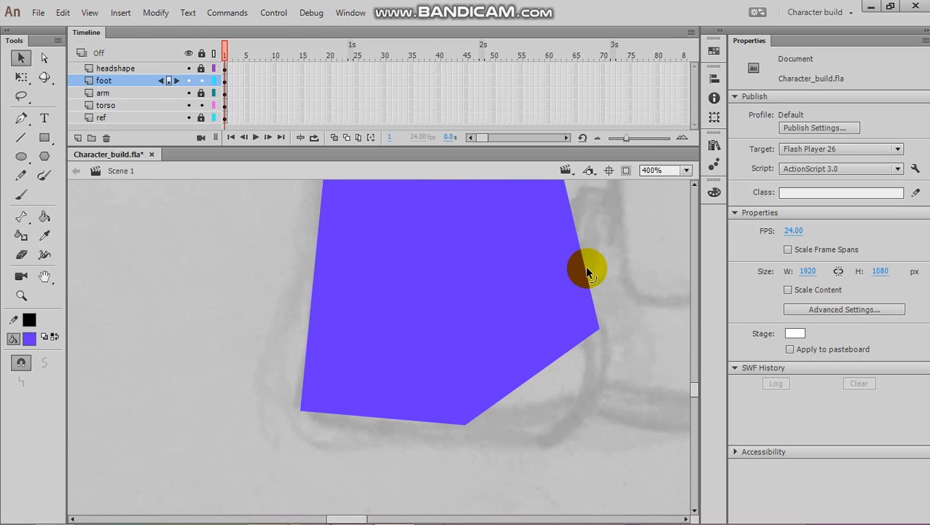
pyautogui.moveTo(586, 267); pyautogui.dragTo(461, 315)
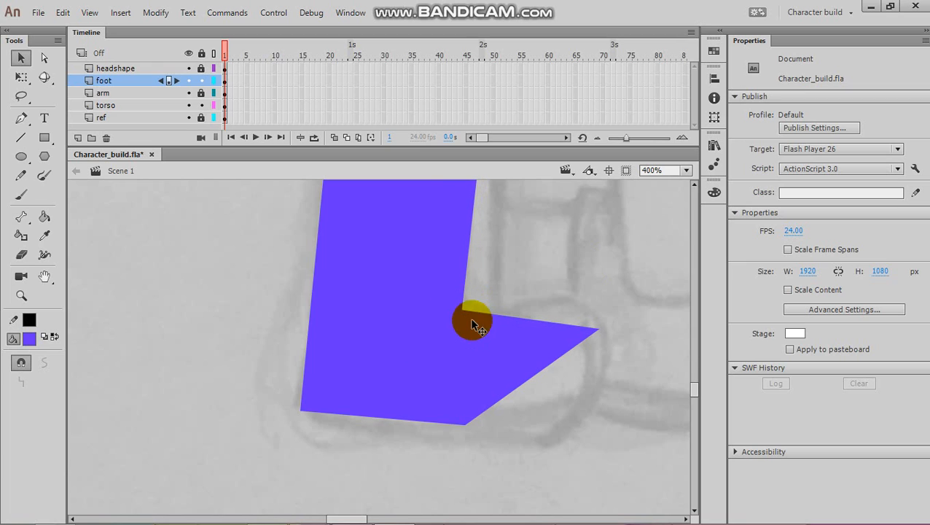
pyautogui.moveTo(537, 372); pyautogui.dragTo(591, 416)
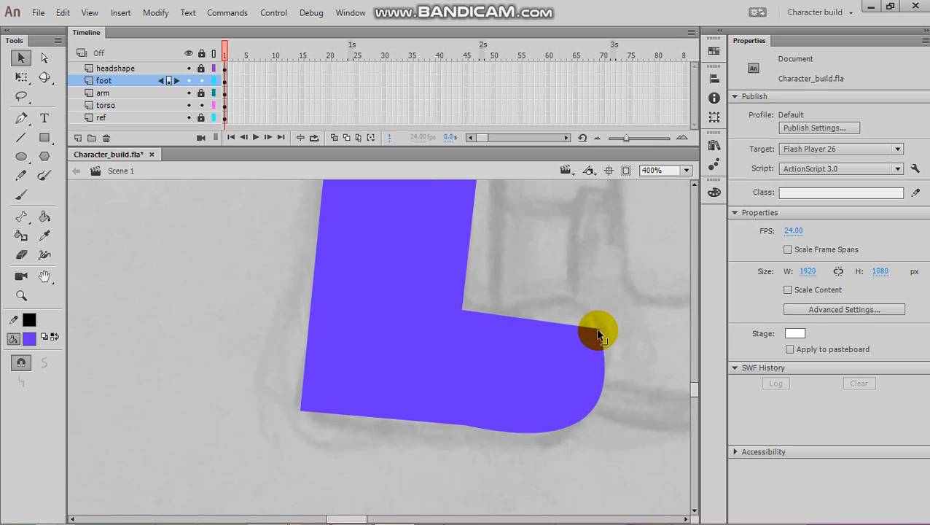
pyautogui.moveTo(592, 328); pyautogui.dragTo(590, 312)
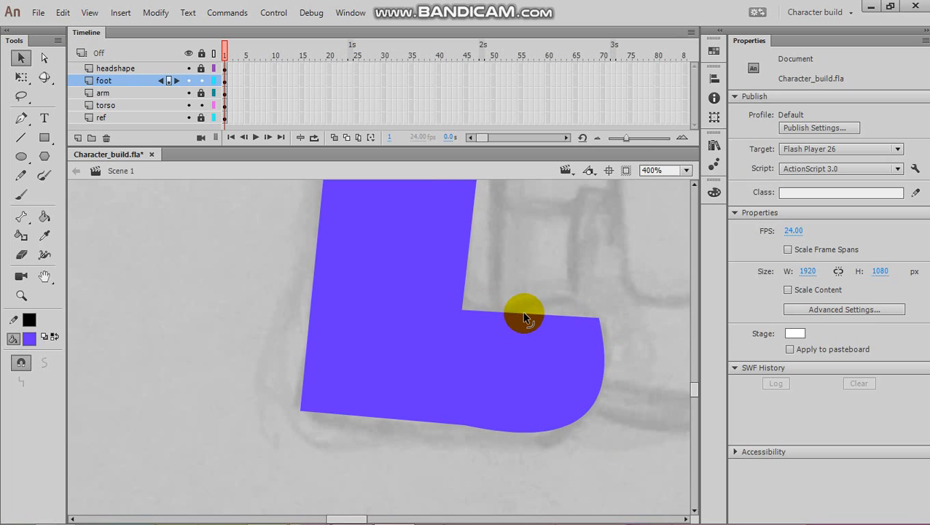
pyautogui.moveTo(525, 317); pyautogui.dragTo(535, 293)
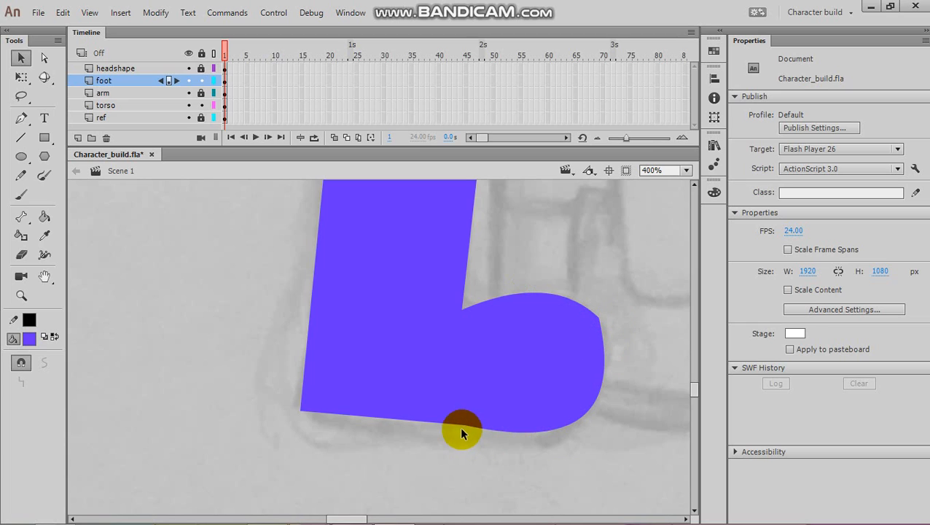
# Step: Shape the sole by lowering its corners, adding a shallow arch point, and curving the heel's underside downward
pyautogui.moveTo(462, 428); pyautogui.dragTo(462, 437)
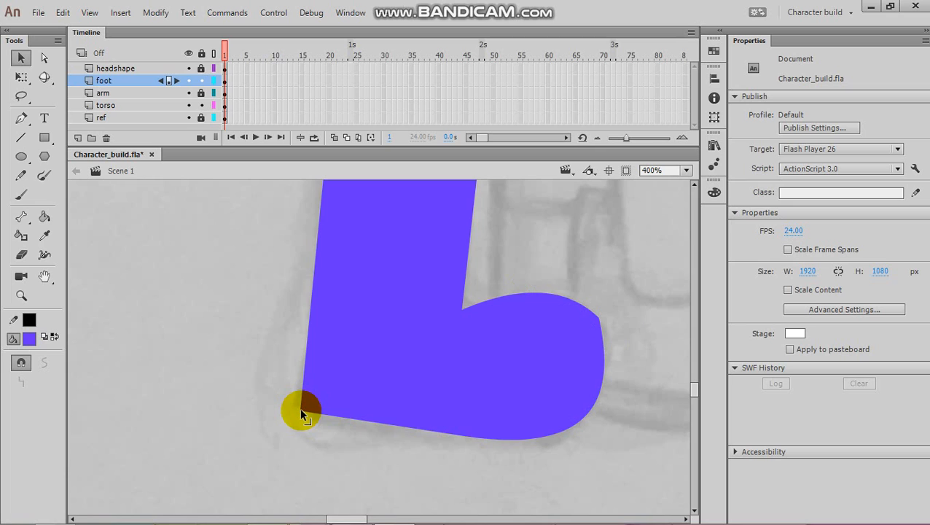
pyautogui.moveTo(301, 411)
pyautogui.mouseDown()
pyautogui.moveTo(299, 434)
pyautogui.moveTo(295, 425)
pyautogui.mouseUp()
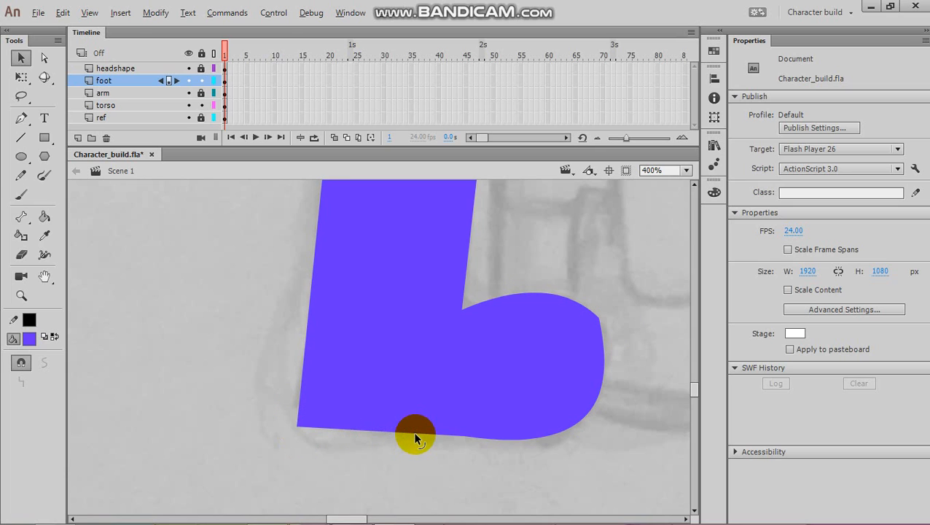
pyautogui.moveTo(413, 433); pyautogui.dragTo(422, 418)
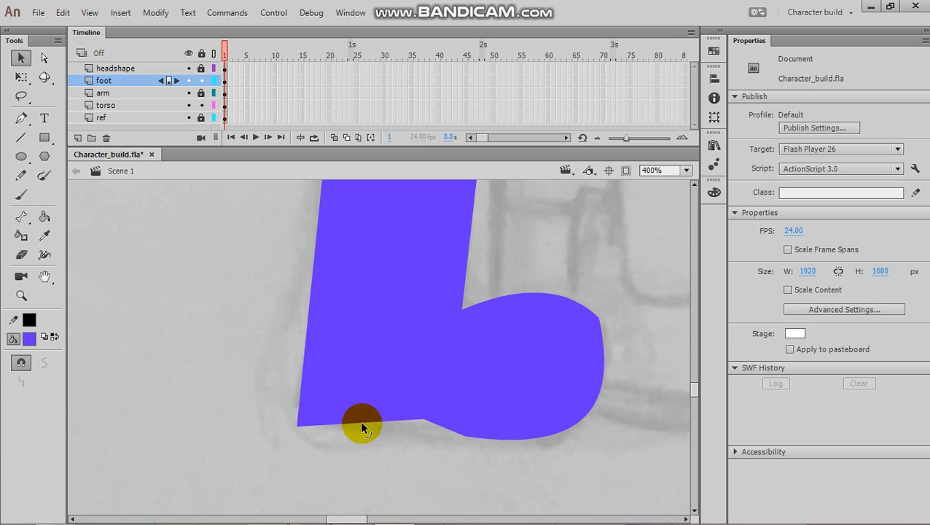
pyautogui.moveTo(362, 421); pyautogui.dragTo(359, 449)
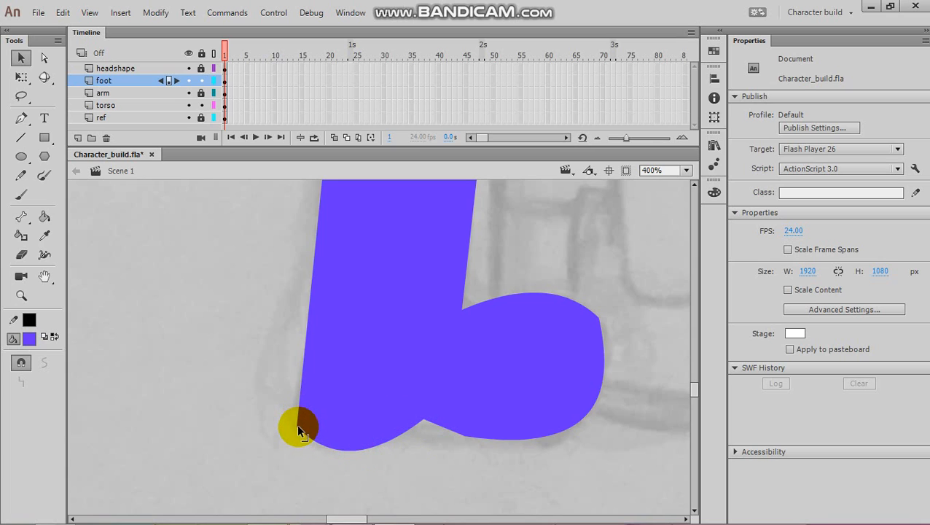
pyautogui.moveTo(297, 430)
pyautogui.mouseDown()
pyautogui.moveTo(303, 404)
pyautogui.moveTo(290, 417)
pyautogui.mouseUp()
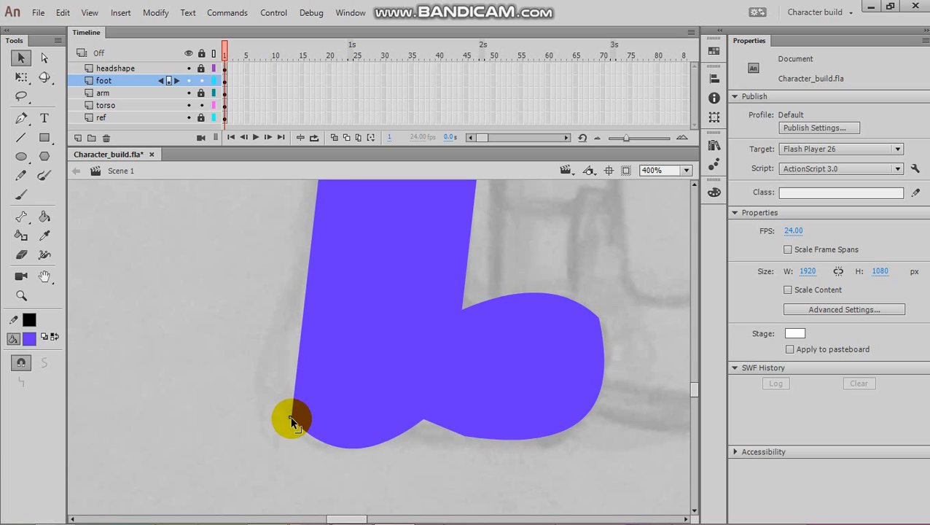
pyautogui.moveTo(420, 420); pyautogui.dragTo(422, 434)
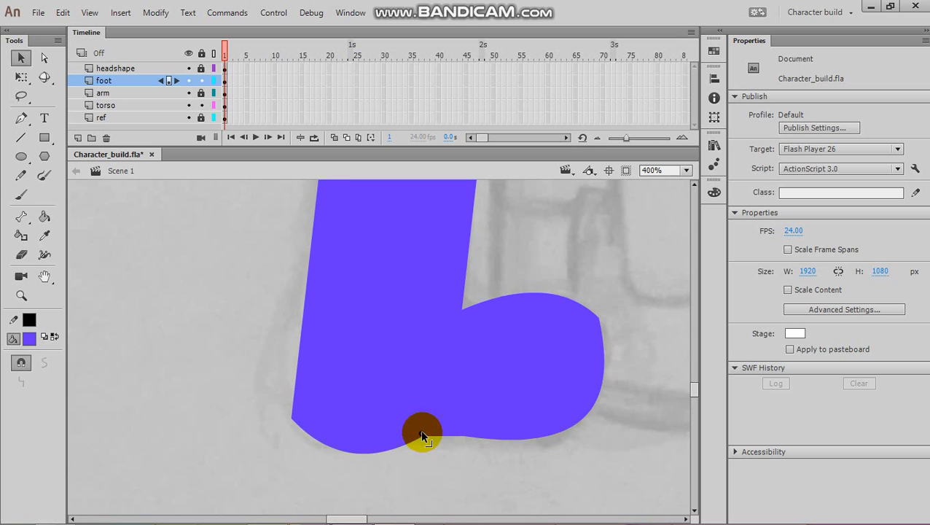
# Step: Lower the leg fill's alpha to make it semi-transparent over the reference sketch
pyautogui.click(495, 342)
pyautogui.click(871, 176)
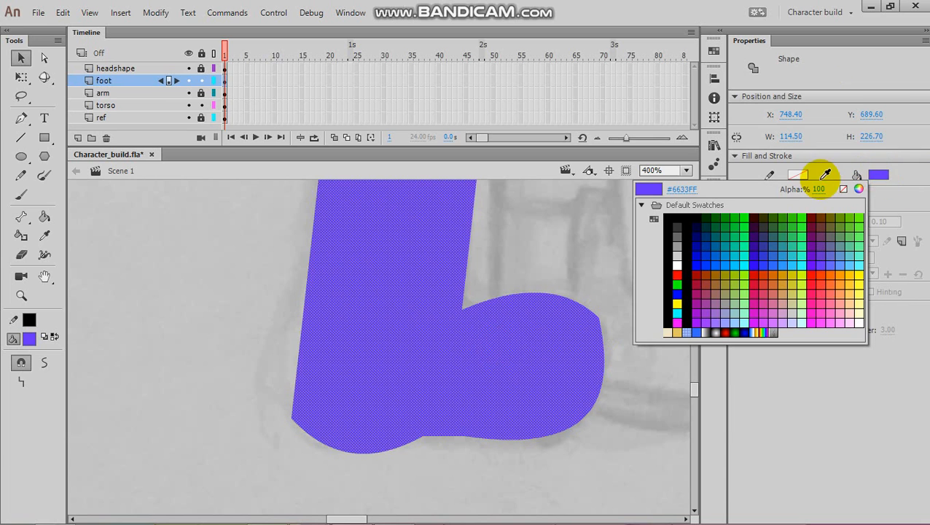
pyautogui.moveTo(791, 192)
pyautogui.mouseDown()
pyautogui.moveTo(778, 193)
pyautogui.moveTo(790, 192)
pyautogui.mouseUp()
pyautogui.click(380, 197)
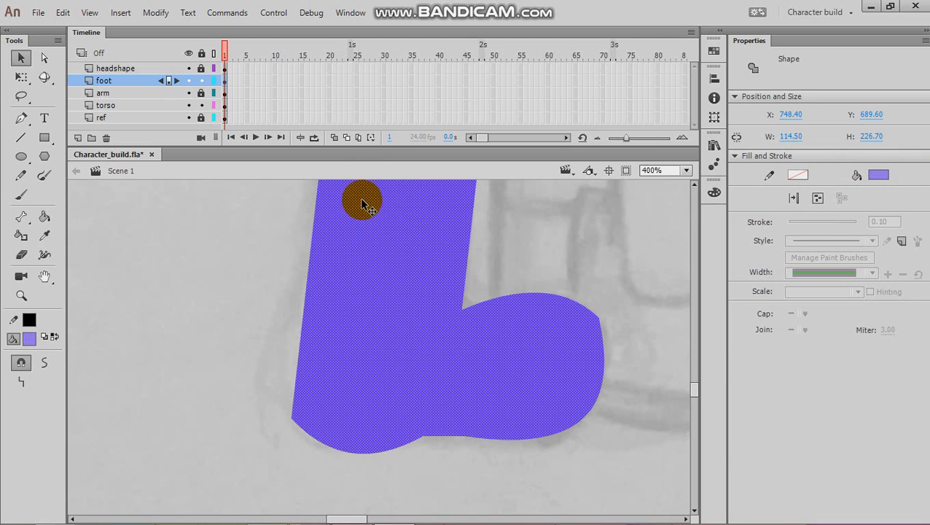
pyautogui.click(20, 57)
pyautogui.click(218, 298)
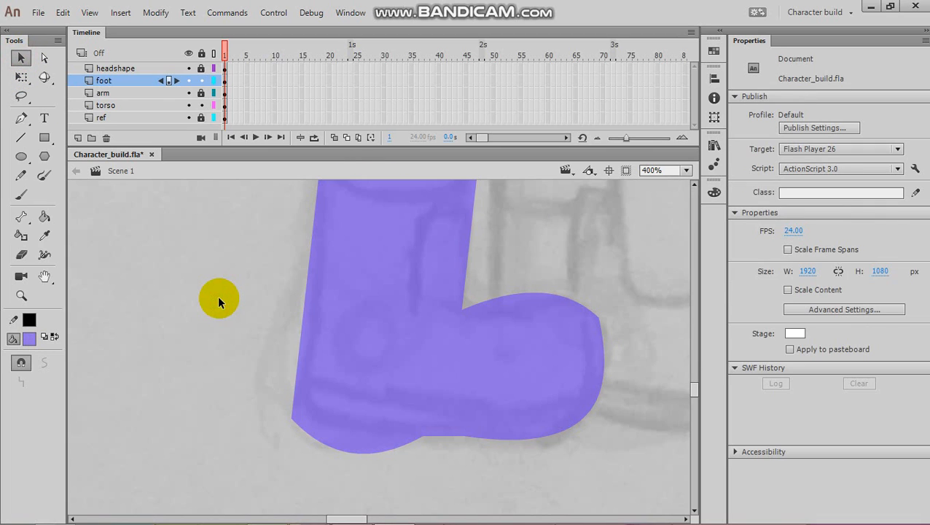
# Step: Nudge the leg's upper-left corner inward onto the hip outline just below the belt
pyautogui.scroll(6, 350, 294)
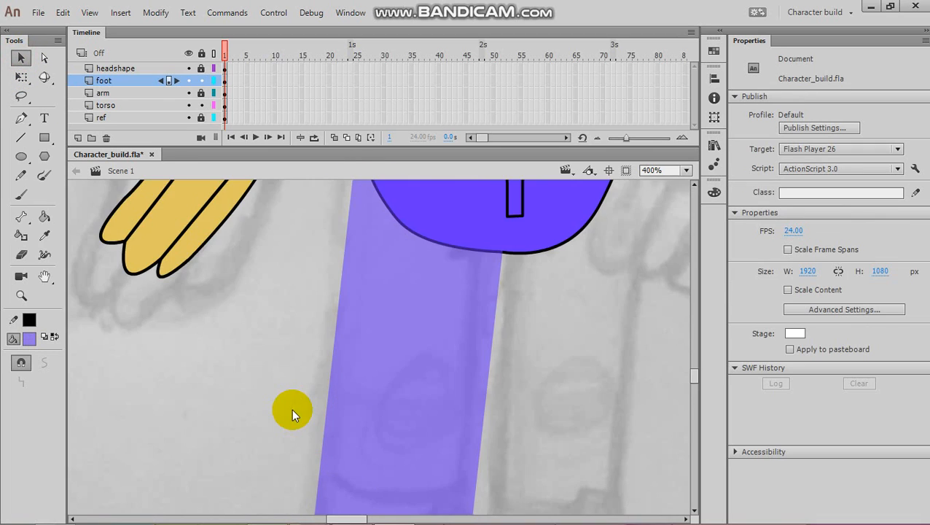
pyautogui.scroll(-3, 292, 411)
pyautogui.scroll(3, 291, 412)
pyautogui.scroll(-3, 292, 412)
pyautogui.scroll(3, 292, 412)
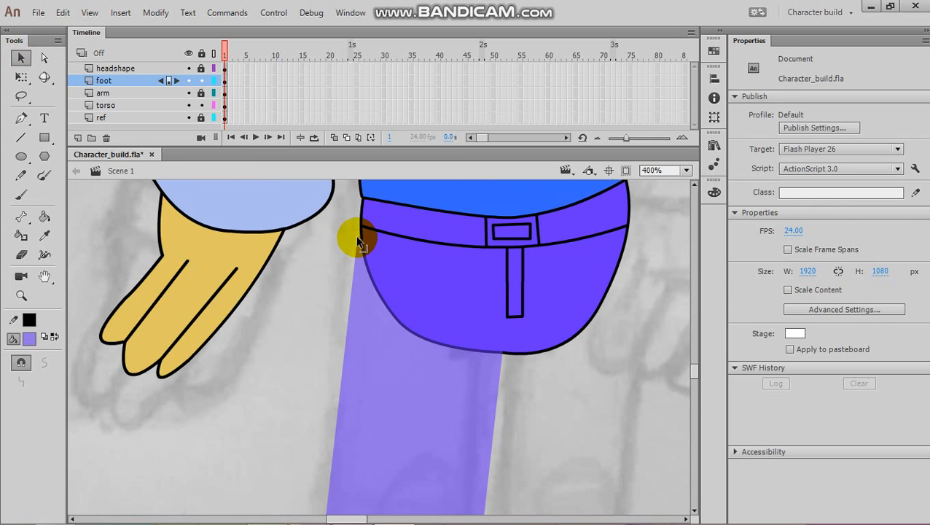
pyautogui.moveTo(357, 235); pyautogui.dragTo(364, 243)
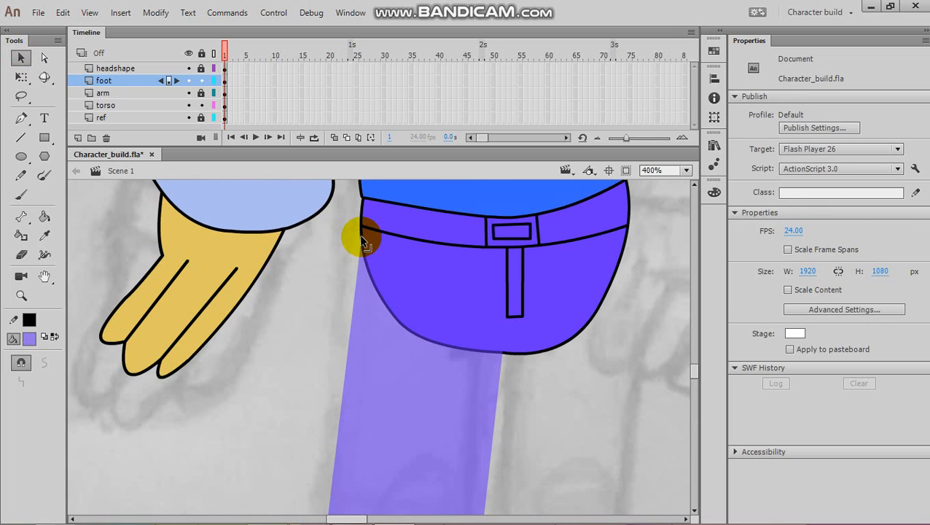
# Step: Bend the leg's left edge inward between the hips and the boot to slim the leg
pyautogui.hotkey('ctrl', '=')
pyautogui.press('space')
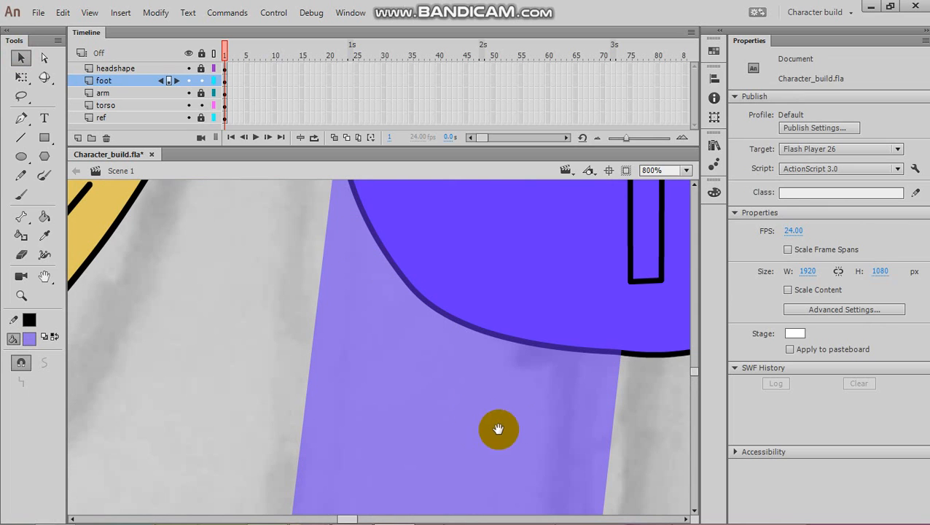
pyautogui.moveTo(428, 393); pyautogui.dragTo(394, 228)
pyautogui.moveTo(484, 365); pyautogui.dragTo(485, 220)
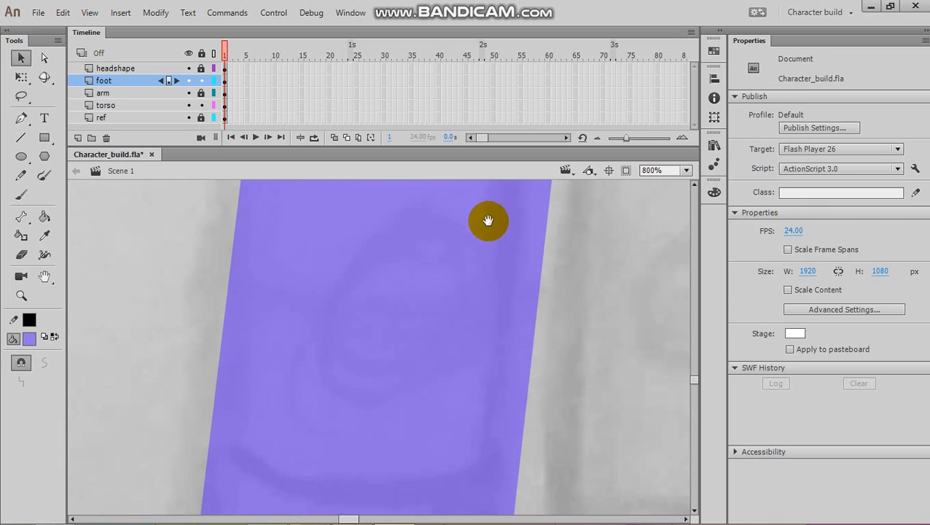
pyautogui.hotkey('ctrl', '-')
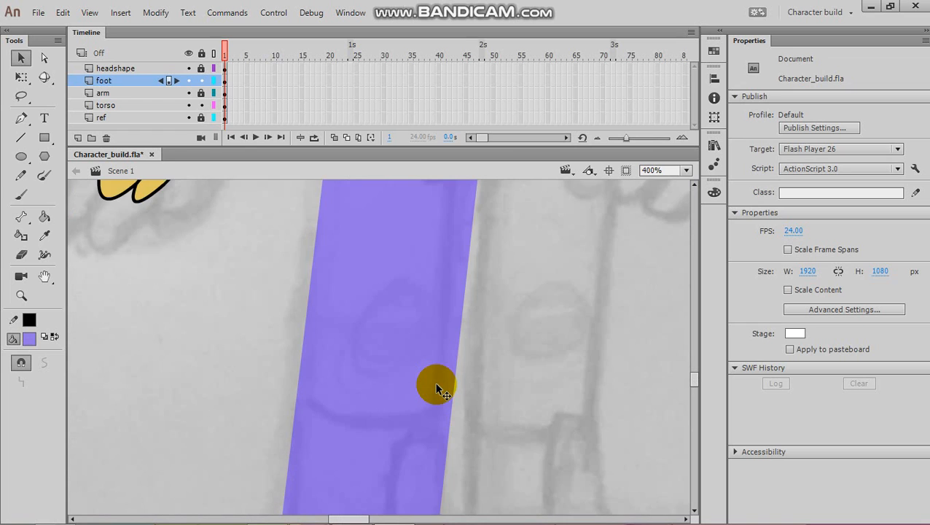
pyautogui.scroll(-3, 436, 388)
pyautogui.scroll(15, 376, 385)
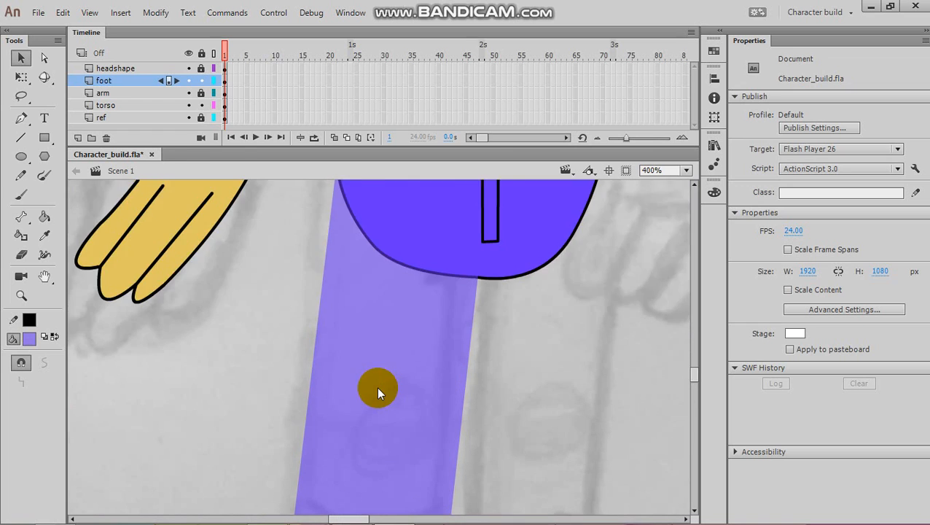
pyautogui.scroll(-8, 376, 387)
pyautogui.moveTo(307, 371); pyautogui.dragTo(336, 366)
pyautogui.scroll(-13, 335, 370)
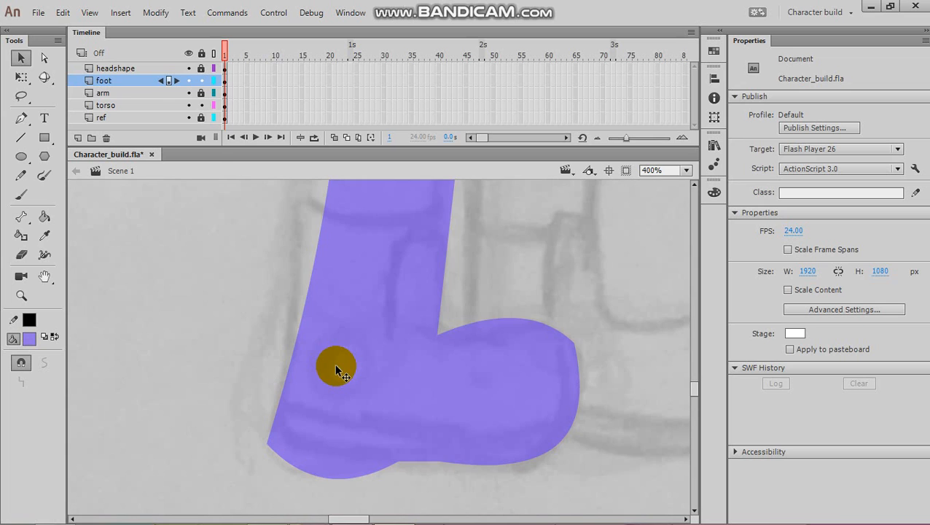
# Step: Move the leg's upper-left corner down along the hip outline, farther below the belt
pyautogui.scroll(8, 335, 370)
pyautogui.scroll(8, 446, 397)
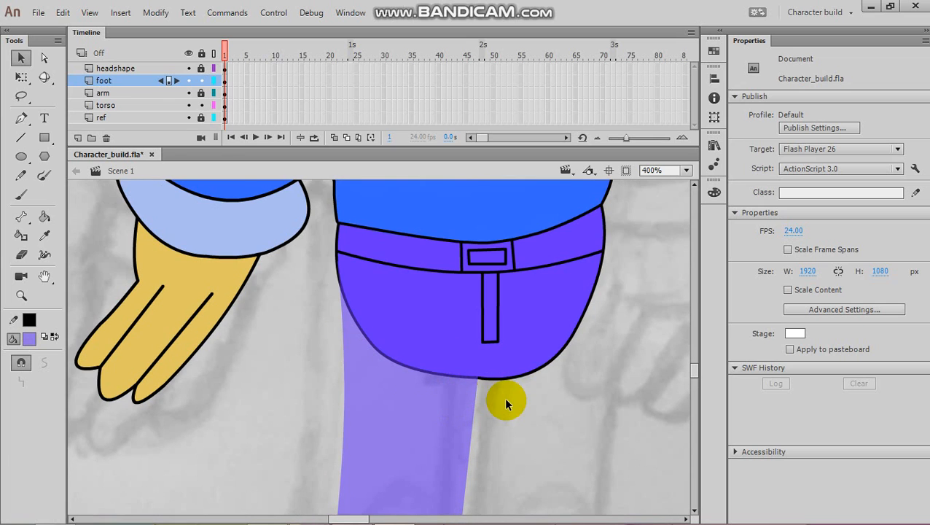
pyautogui.scroll(-8, 503, 397)
pyautogui.moveTo(527, 419); pyautogui.dragTo(503, 519)
pyautogui.click(372, 233)
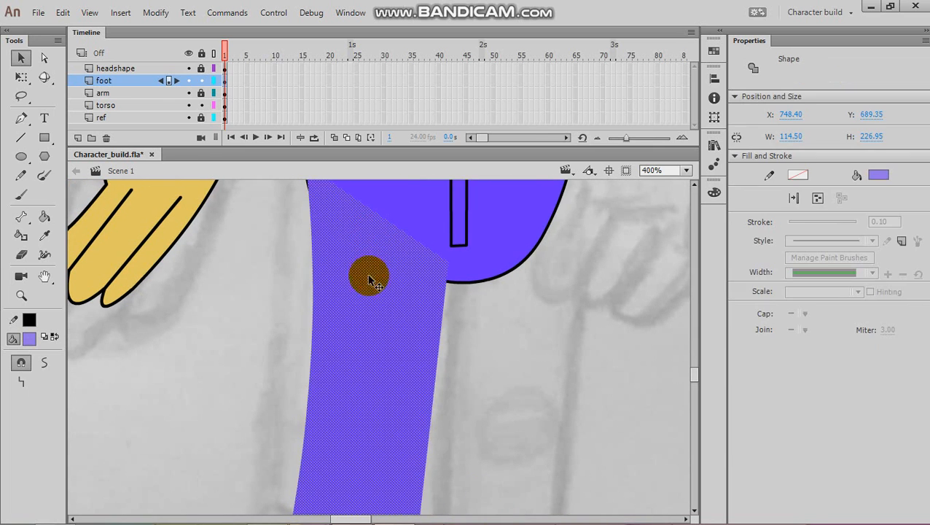
pyautogui.scroll(3, 375, 311)
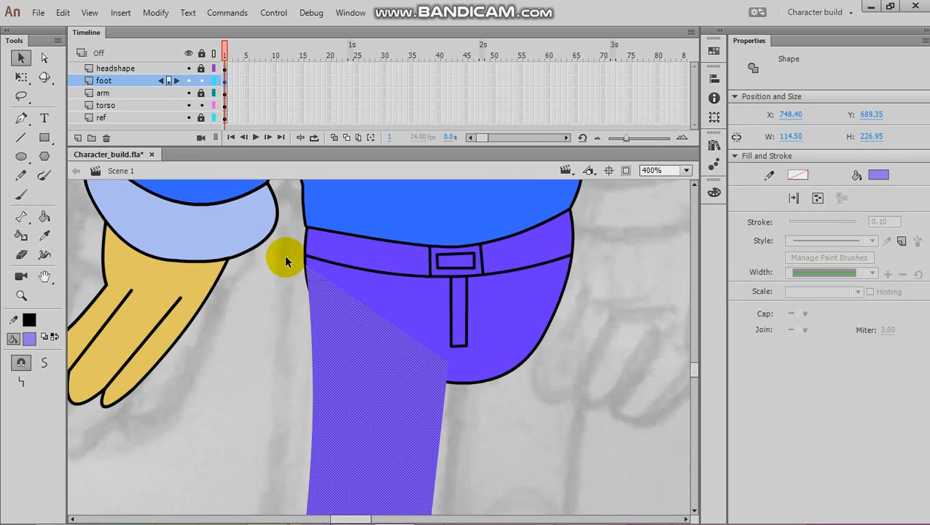
pyautogui.click(245, 253)
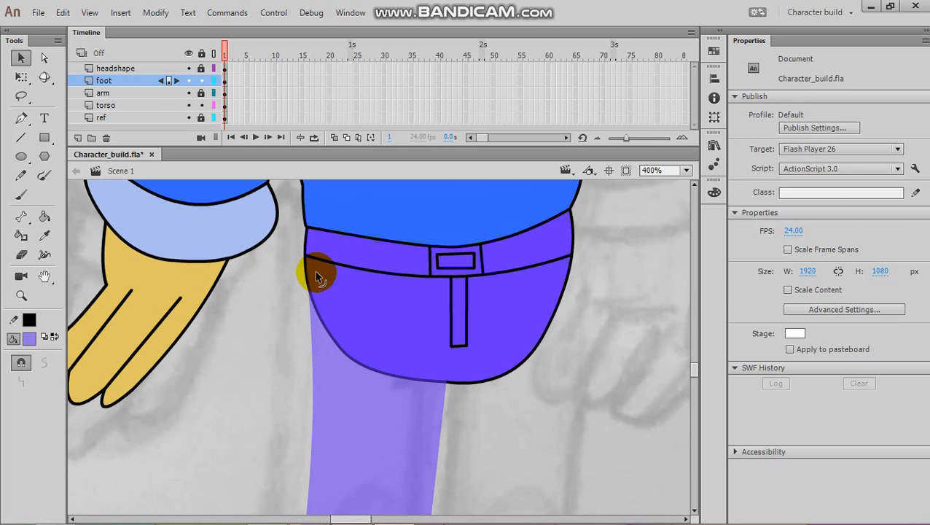
pyautogui.moveTo(309, 270); pyautogui.dragTo(325, 328)
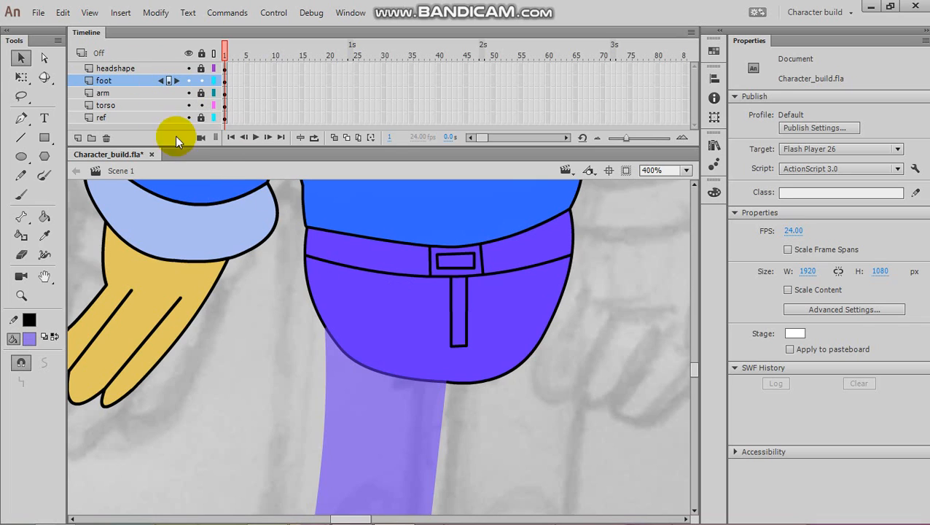
# Step: Display the torso layer as outlines and reshape the leg's top into a narrower rounded end overlapping the hip outline
pyautogui.click(213, 104)
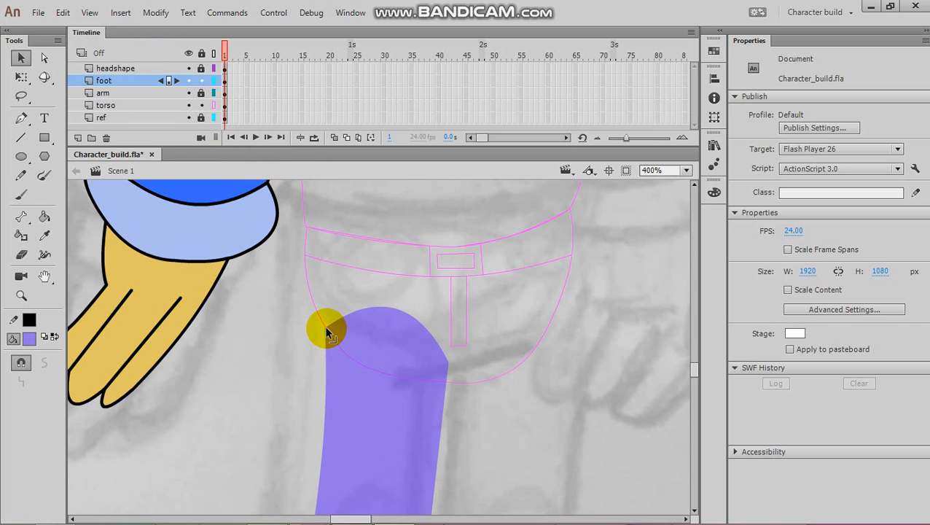
pyautogui.moveTo(326, 332); pyautogui.dragTo(312, 297)
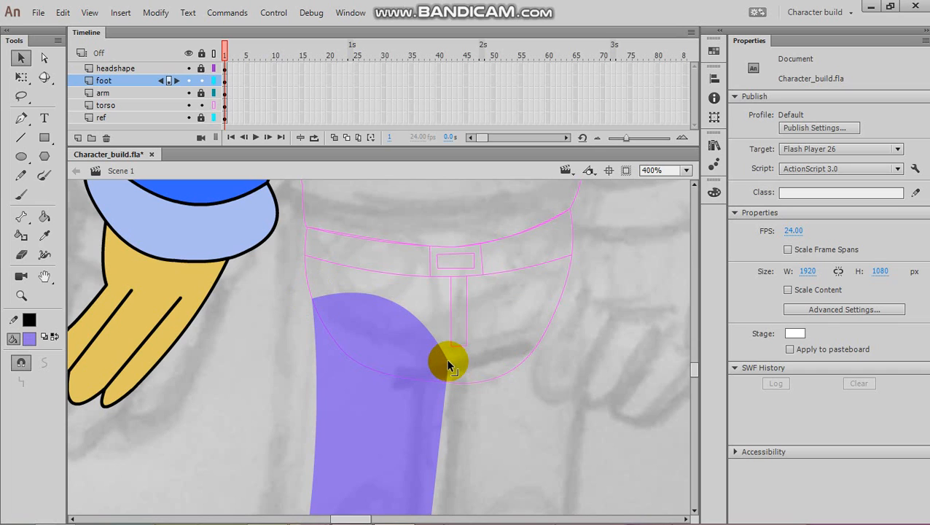
pyautogui.moveTo(446, 360); pyautogui.dragTo(429, 340)
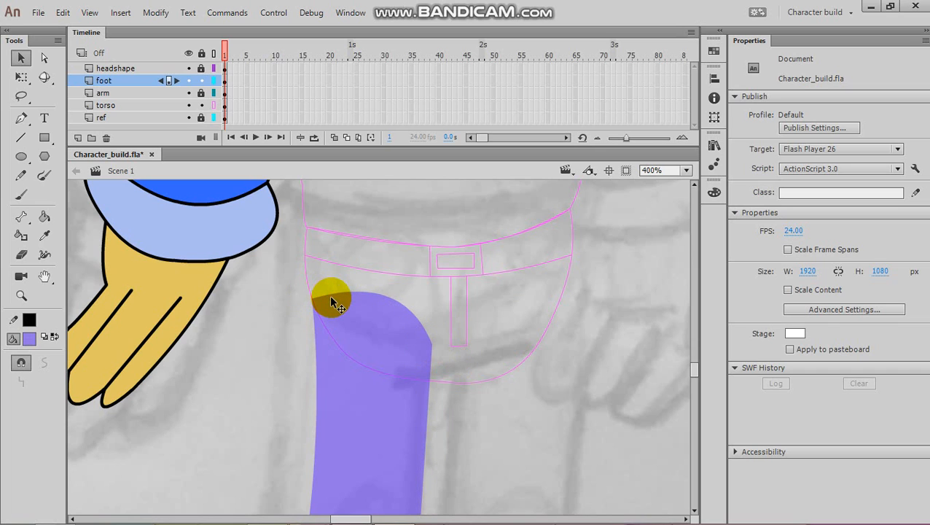
pyautogui.moveTo(332, 297); pyautogui.dragTo(335, 352)
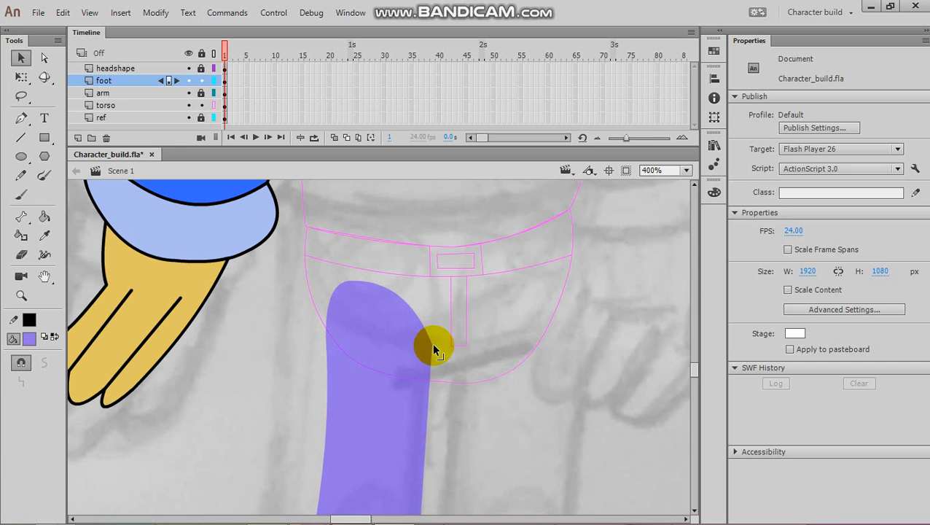
pyautogui.moveTo(432, 344); pyautogui.dragTo(420, 340)
pyautogui.moveTo(367, 280)
pyautogui.mouseDown()
pyautogui.moveTo(389, 293)
pyautogui.moveTo(379, 286)
pyautogui.mouseUp()
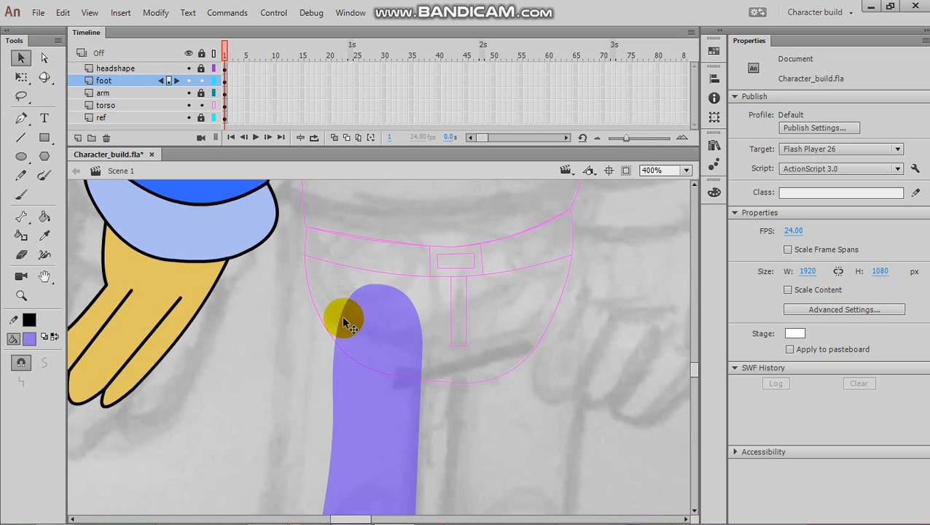
# Step: Draw a straight black line across the lower leg along the sketched top edge of the boot
pyautogui.scroll(-4, 334, 315)
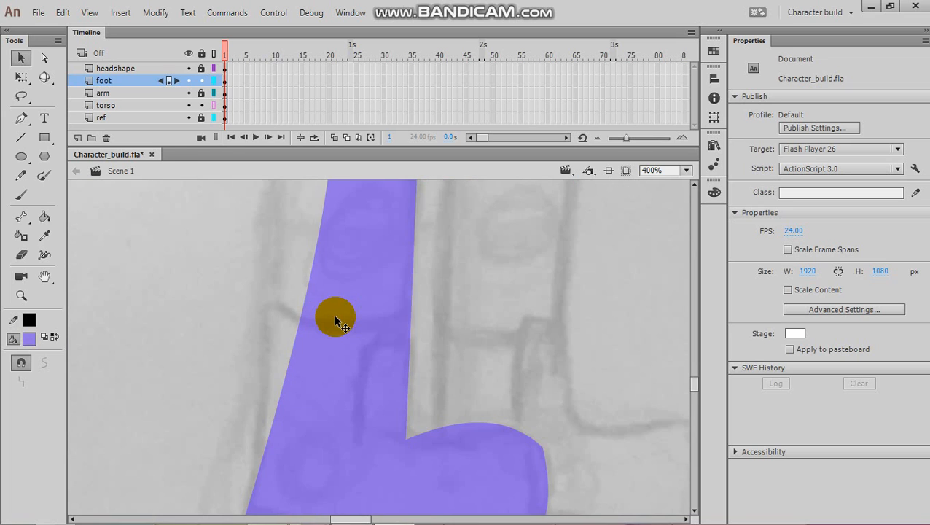
pyautogui.scroll(4, 334, 314)
pyautogui.scroll(-5, 335, 316)
pyautogui.scroll(2, 334, 316)
pyautogui.scroll(-2, 334, 316)
pyautogui.scroll(2, 335, 316)
pyautogui.press('space')
pyautogui.moveTo(422, 363); pyautogui.dragTo(369, 318)
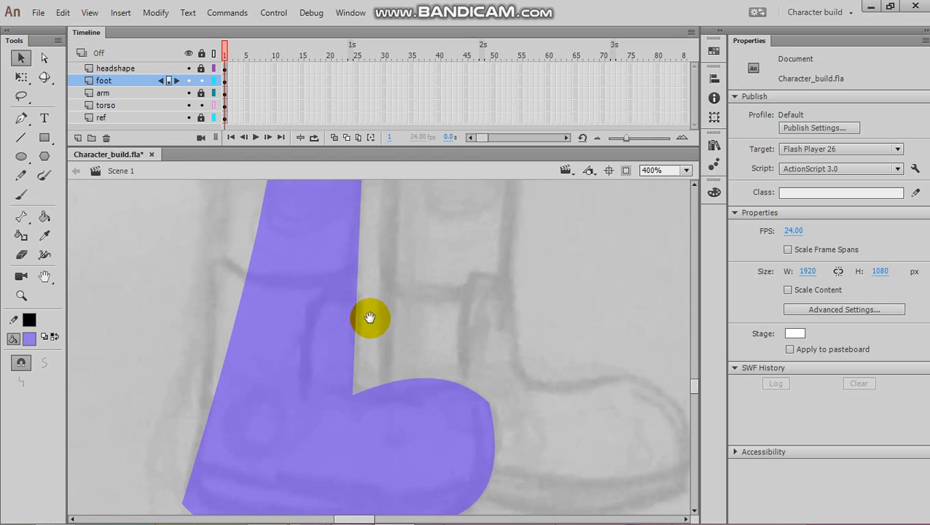
pyautogui.click(23, 138)
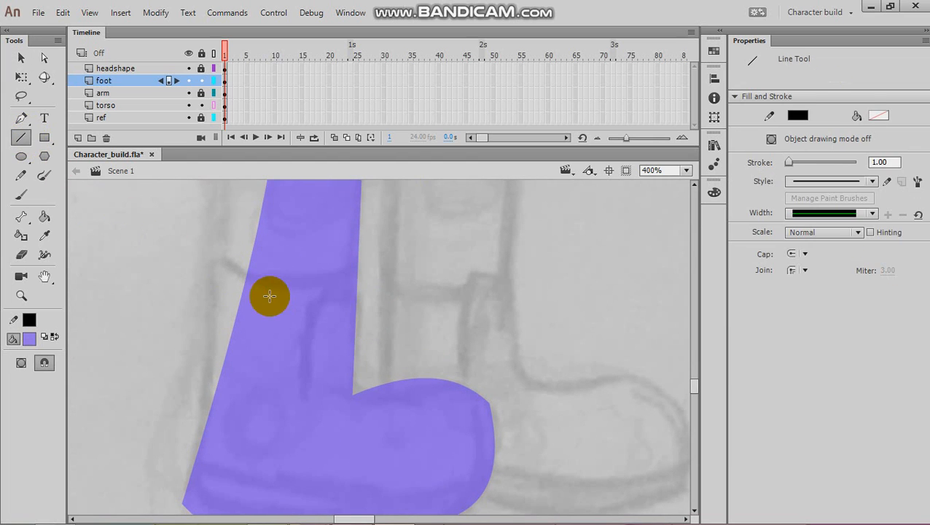
pyautogui.moveTo(220, 269); pyautogui.dragTo(384, 278)
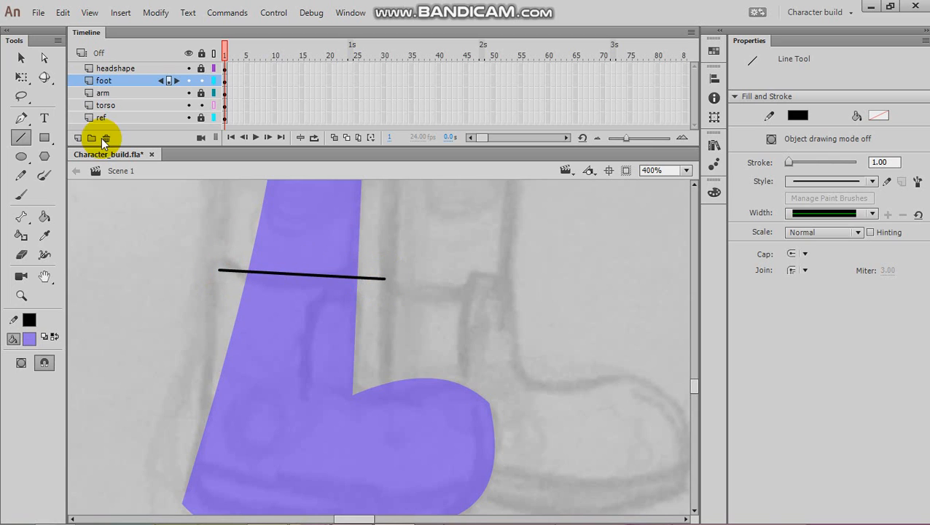
# Step: Delete the line ends overhanging both sides of the leg and curve the remaining line slightly downward
pyautogui.click(21, 57)
pyautogui.click(229, 271)
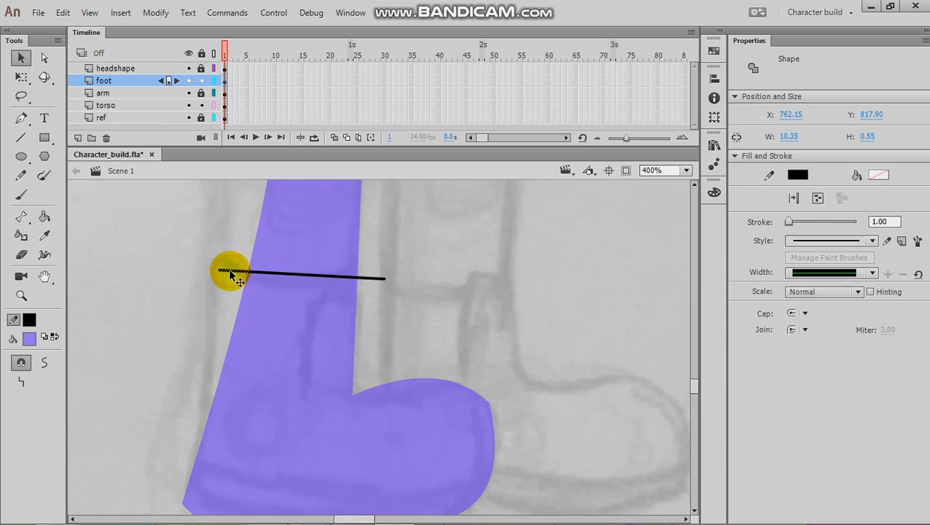
pyautogui.press('Delete')
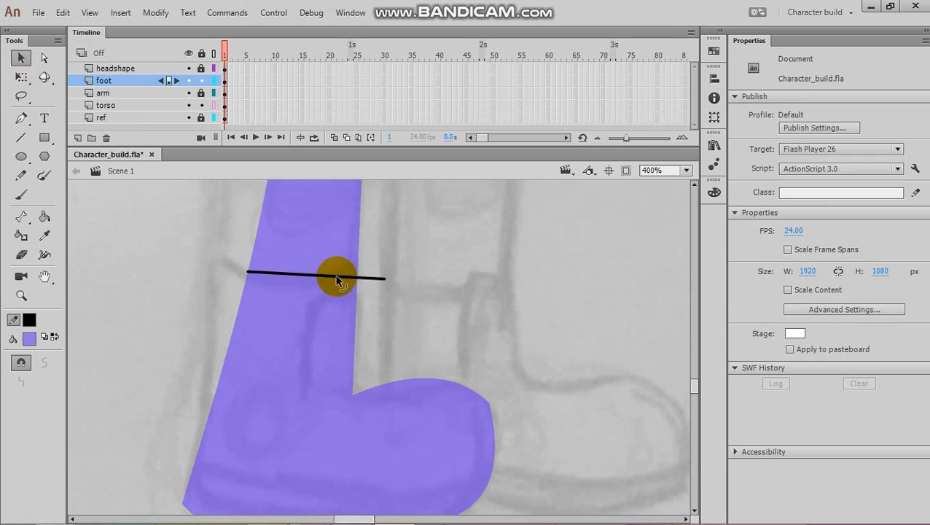
pyautogui.click(375, 278)
pyautogui.press('Delete')
pyautogui.moveTo(306, 271); pyautogui.dragTo(279, 272)
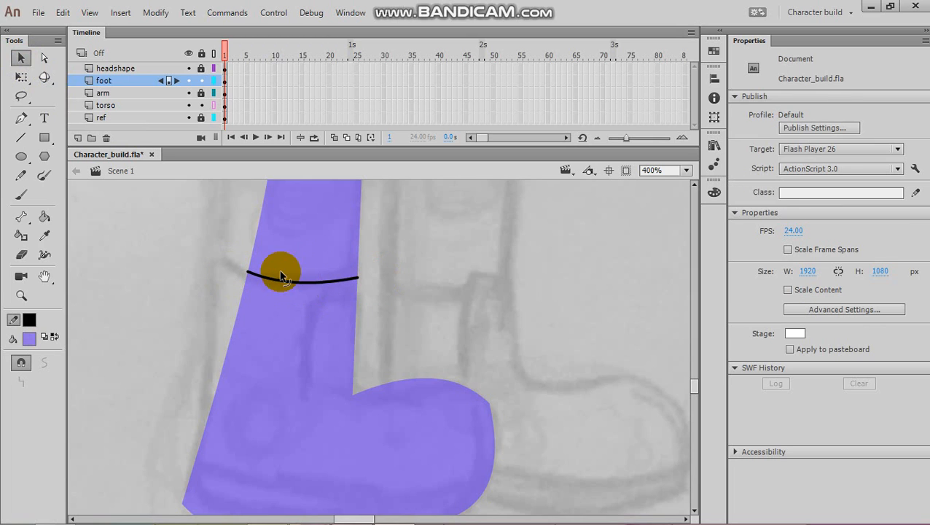
# Step: Draw an L-shaped pair of lines for the boot's front flap below the curved line and trim the end overhanging the leg
pyautogui.click(20, 138)
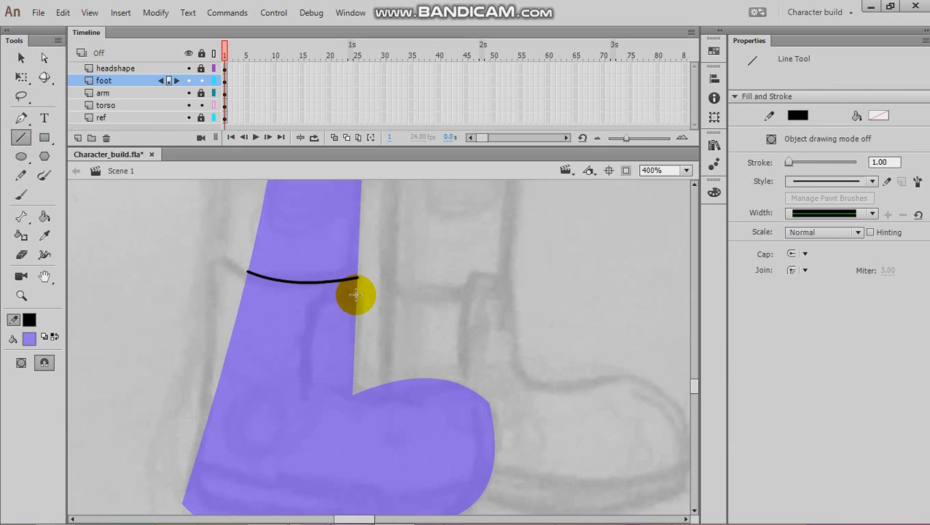
pyautogui.moveTo(365, 296); pyautogui.dragTo(303, 393)
pyautogui.click(21, 58)
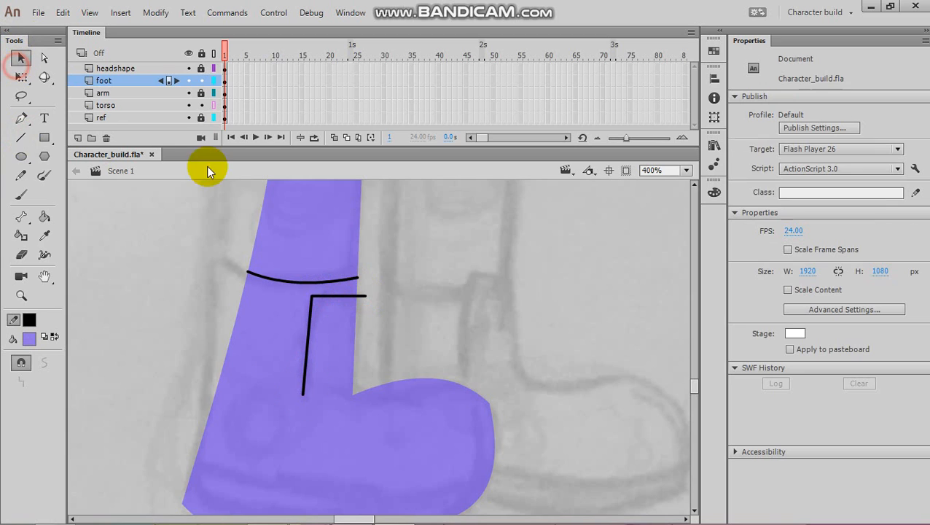
pyautogui.click(362, 297)
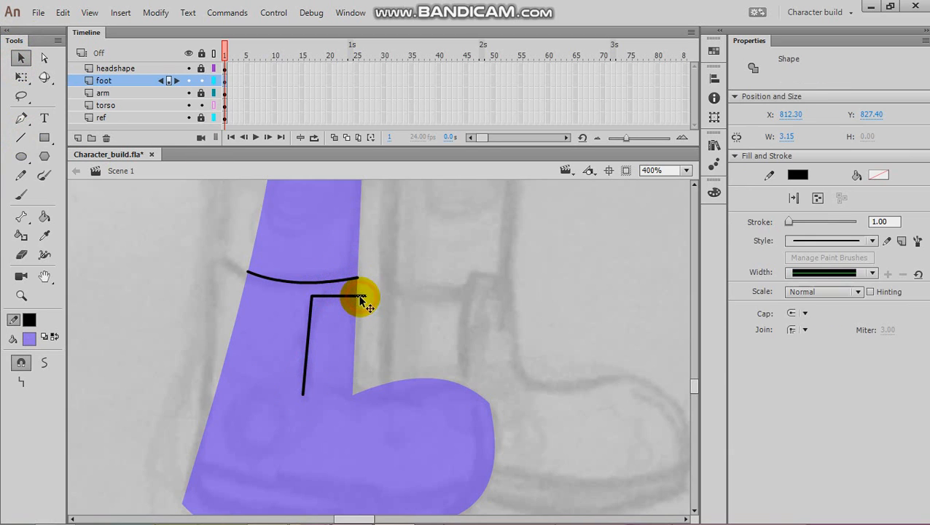
pyautogui.click(340, 302)
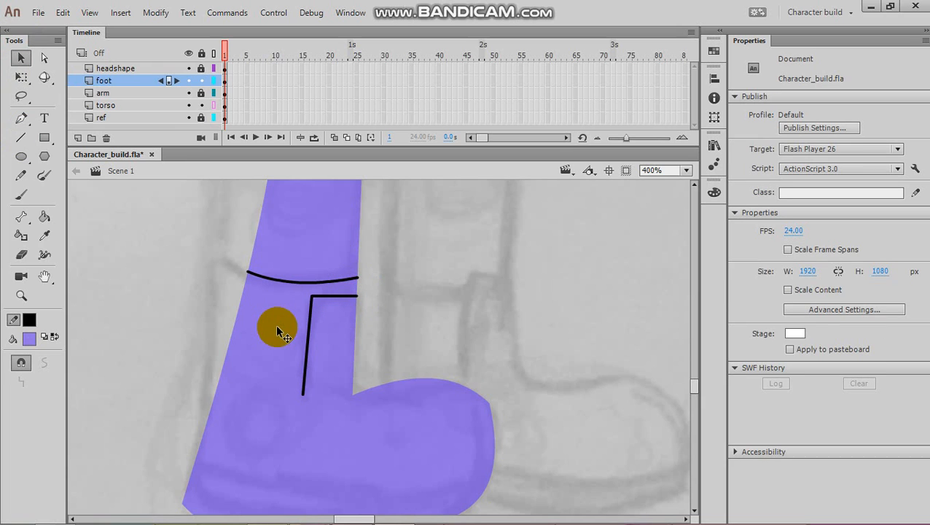
# Step: Refine the boot outline by moving the heel corner up and inward, flattening the heel's underside, and pulling in and rounding the toe's front
pyautogui.scroll(-3, 277, 332)
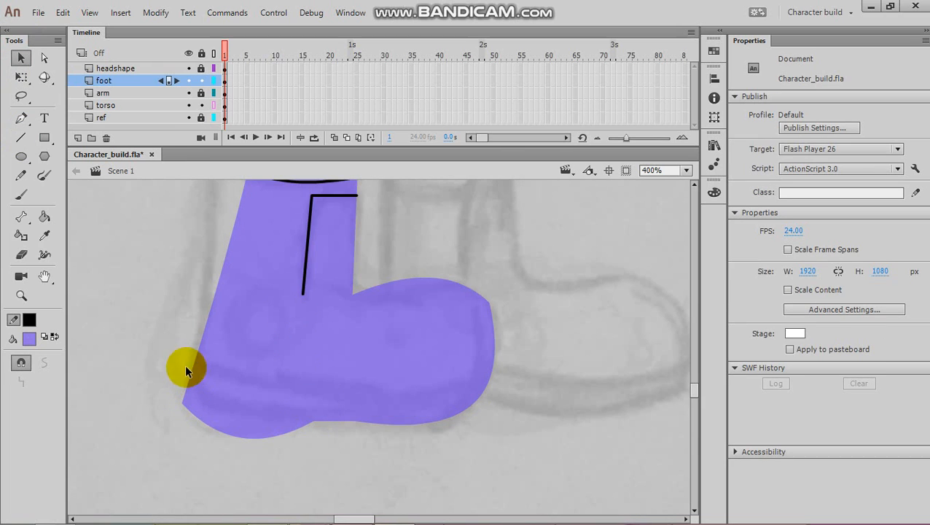
pyautogui.click(21, 137)
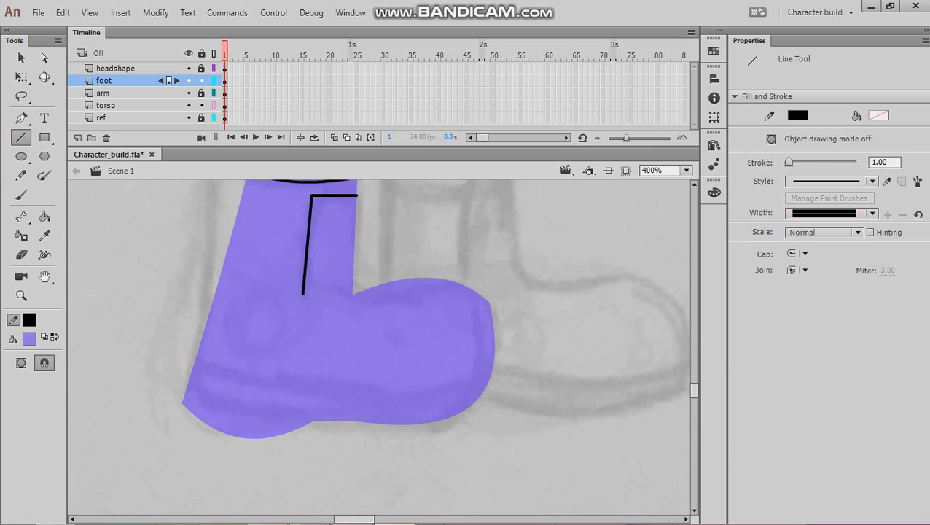
pyautogui.click(20, 58)
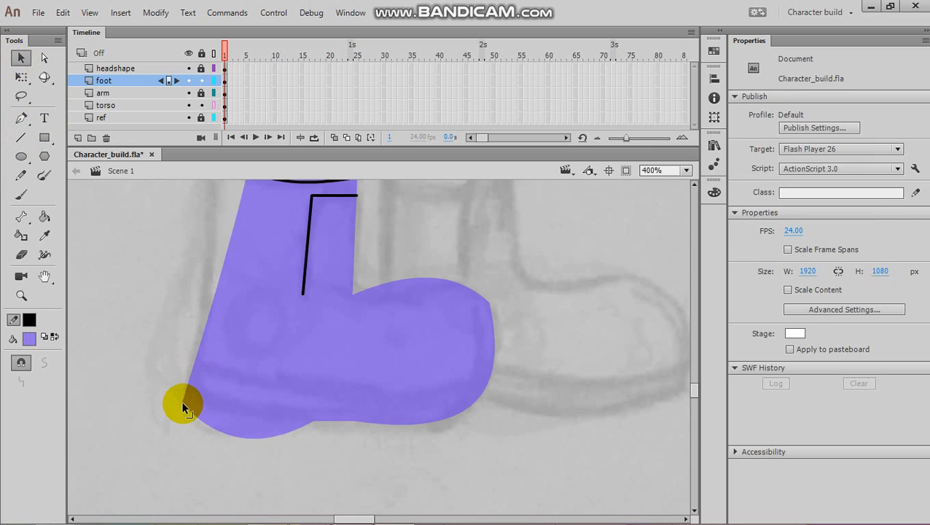
pyautogui.moveTo(183, 405); pyautogui.dragTo(190, 382)
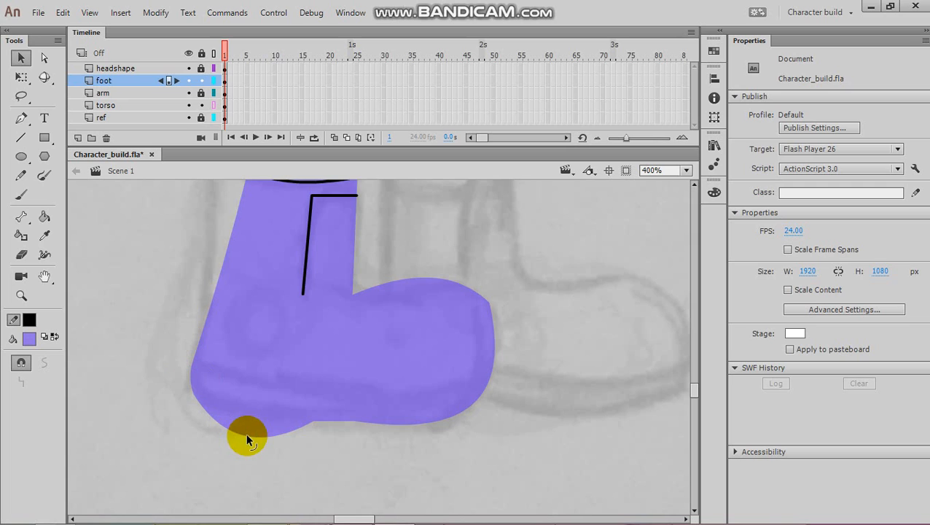
pyautogui.moveTo(245, 432); pyautogui.dragTo(252, 407)
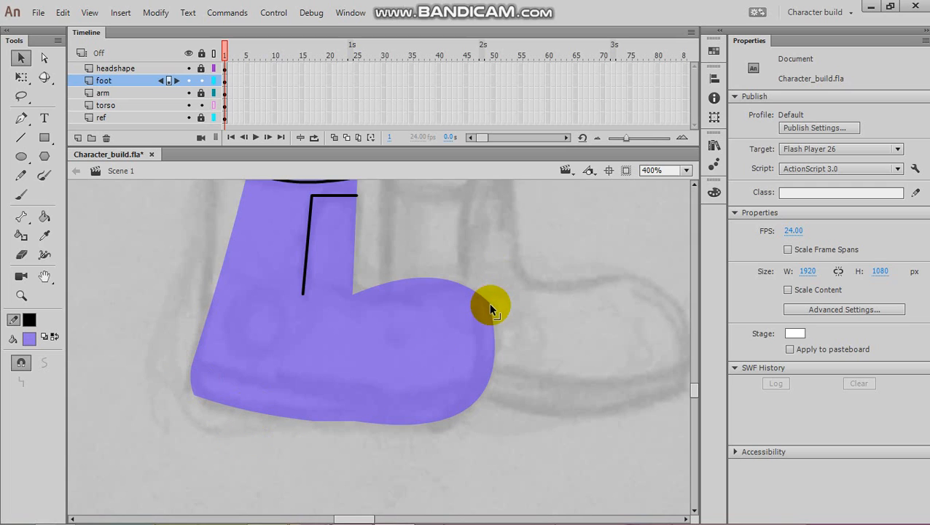
pyautogui.moveTo(490, 309)
pyautogui.mouseDown()
pyautogui.moveTo(469, 309)
pyautogui.moveTo(478, 306)
pyautogui.mouseUp()
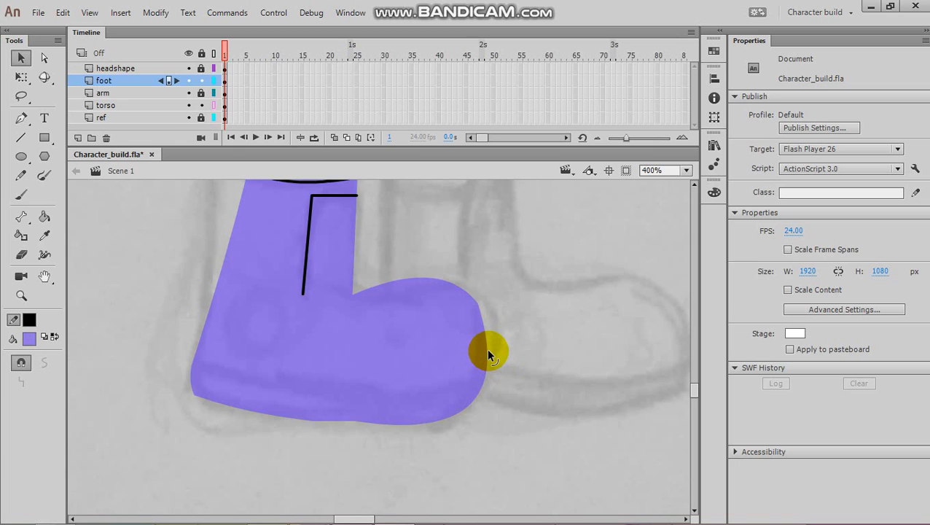
pyautogui.moveTo(487, 353)
pyautogui.mouseDown()
pyautogui.moveTo(498, 357)
pyautogui.moveTo(498, 320)
pyautogui.moveTo(491, 337)
pyautogui.mouseUp()
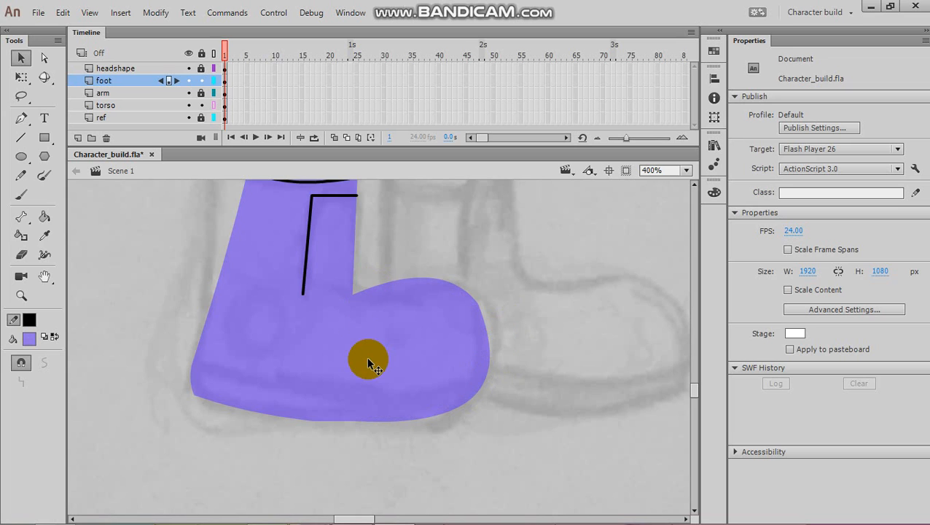
# Step: Draw a straight black line across the boot above the sole, extending slightly past the heel and toe
pyautogui.scroll(-3, 367, 360)
pyautogui.scroll(3, 367, 360)
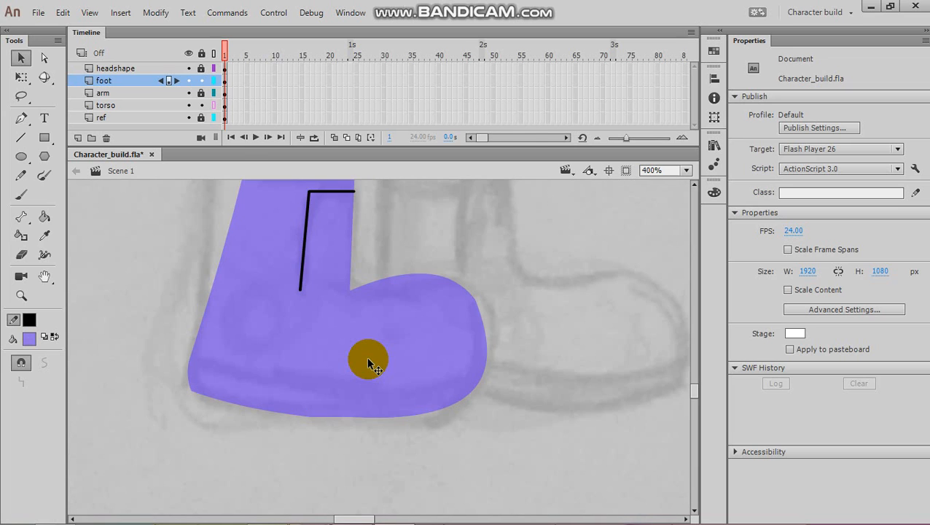
pyautogui.click(21, 137)
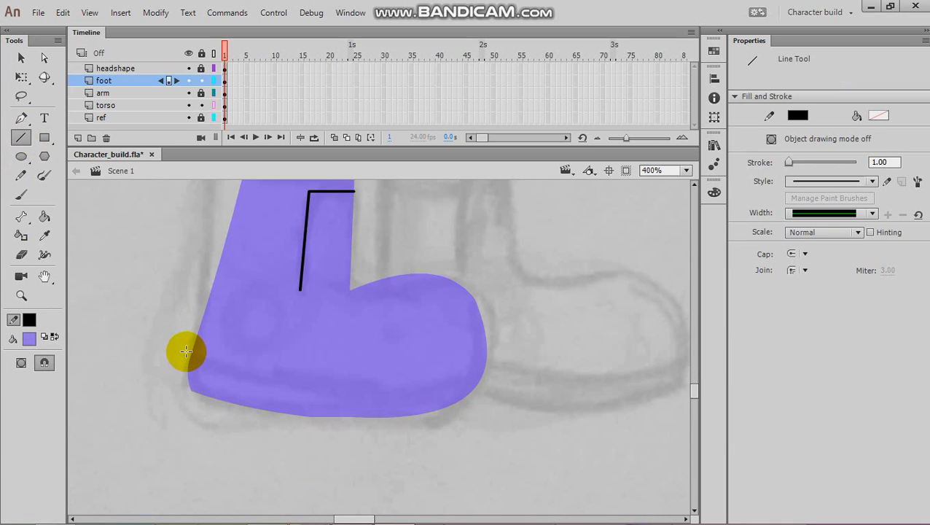
pyautogui.moveTo(174, 351); pyautogui.dragTo(508, 370)
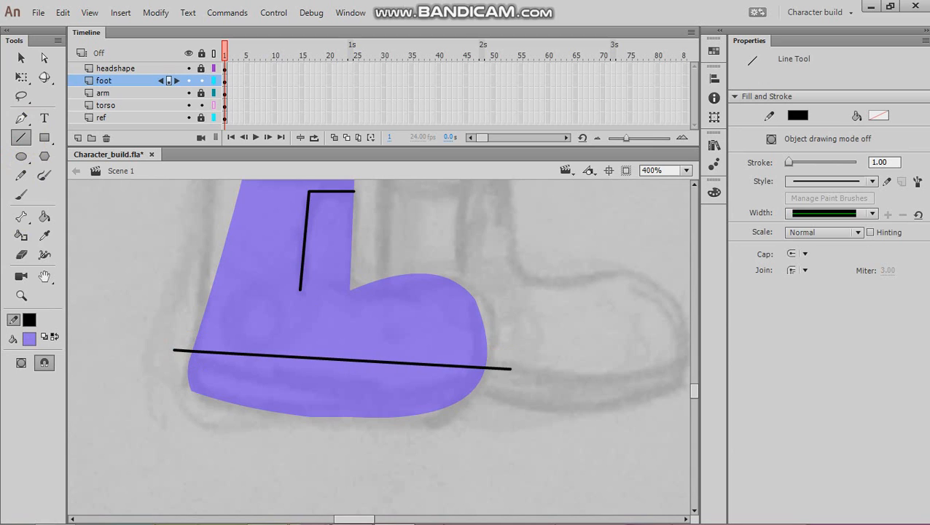
# Step: Curve the sole line downward between heel and toe and delete the ends overhanging both sides of the boot
pyautogui.click(20, 57)
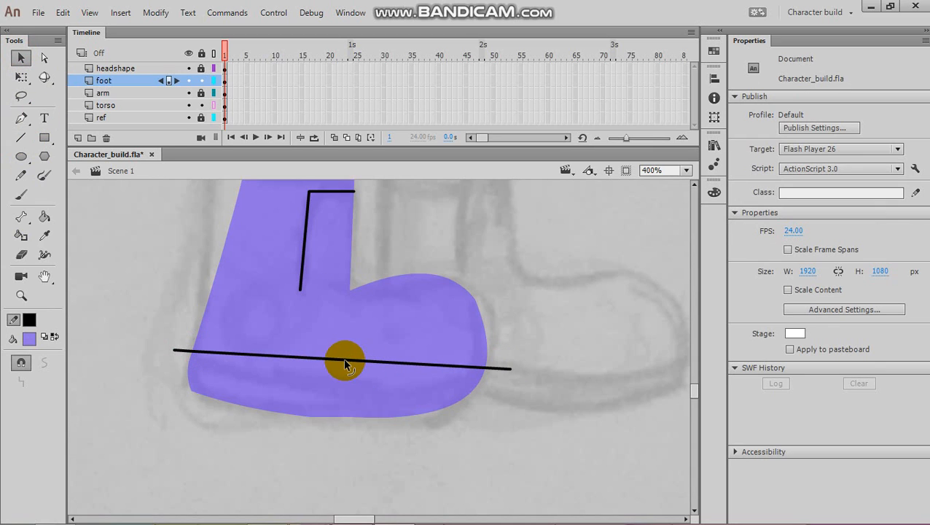
pyautogui.moveTo(343, 358); pyautogui.dragTo(343, 390)
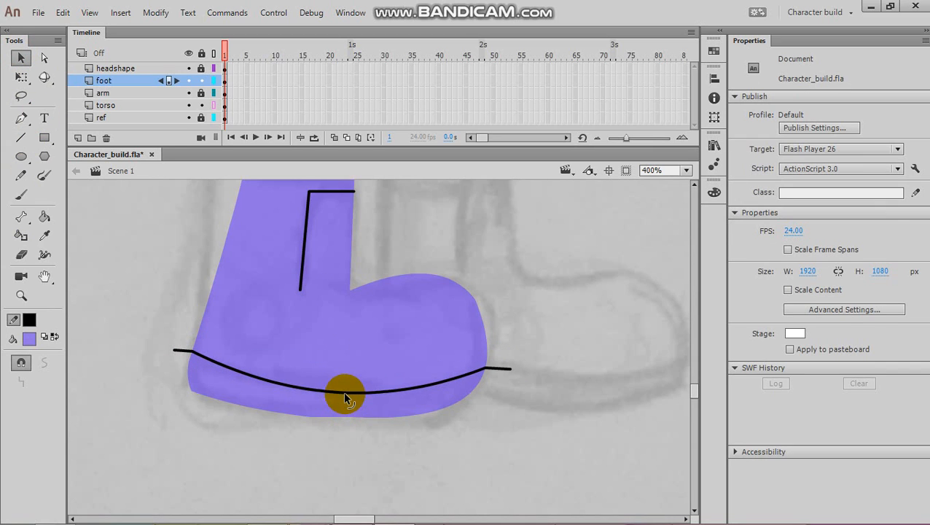
pyautogui.click(176, 354)
pyautogui.press('Delete')
pyautogui.click(501, 370)
pyautogui.press('Delete')
# Step: Outline the leg and the upper part of the boot in black with the Ink Bottle tool, including the short gap above the flap
pyautogui.scroll(8, 291, 312)
pyautogui.scroll(-5, 291, 312)
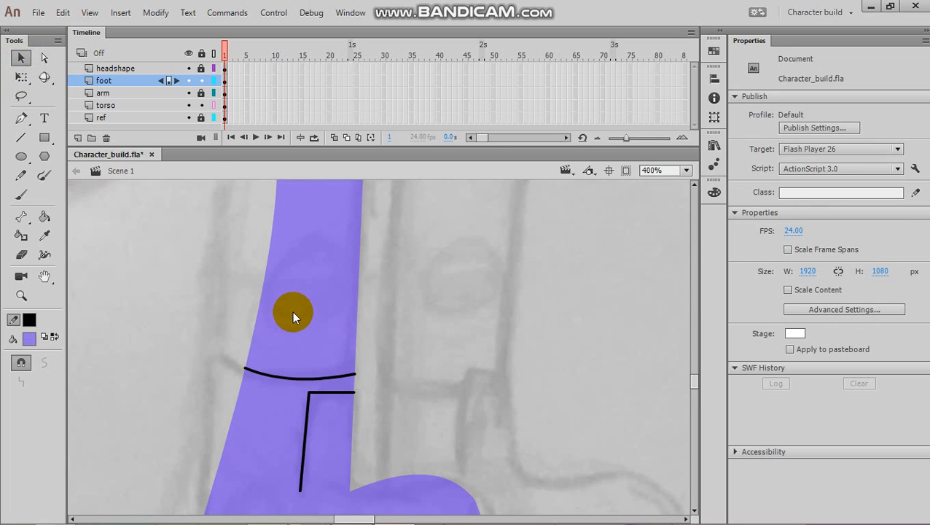
pyautogui.click(19, 233)
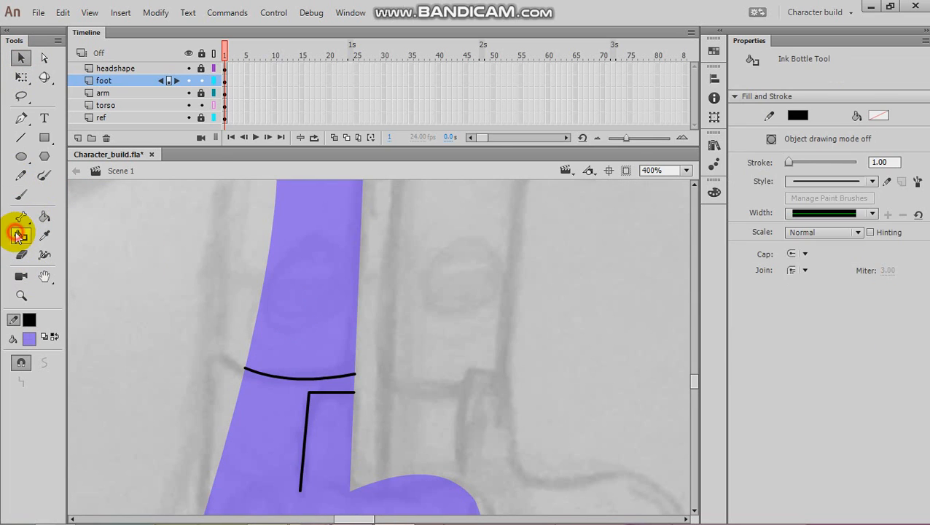
pyautogui.click(271, 250)
pyautogui.scroll(-5, 271, 250)
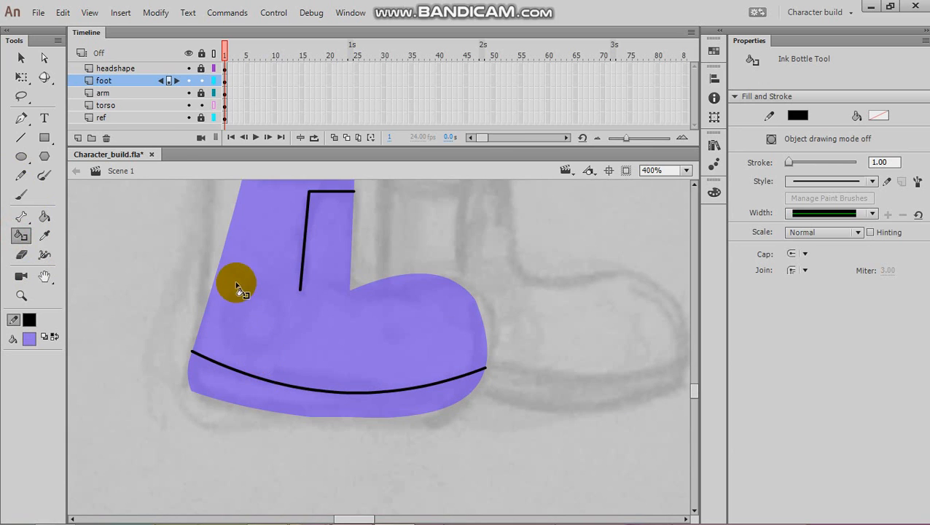
pyautogui.click(218, 270)
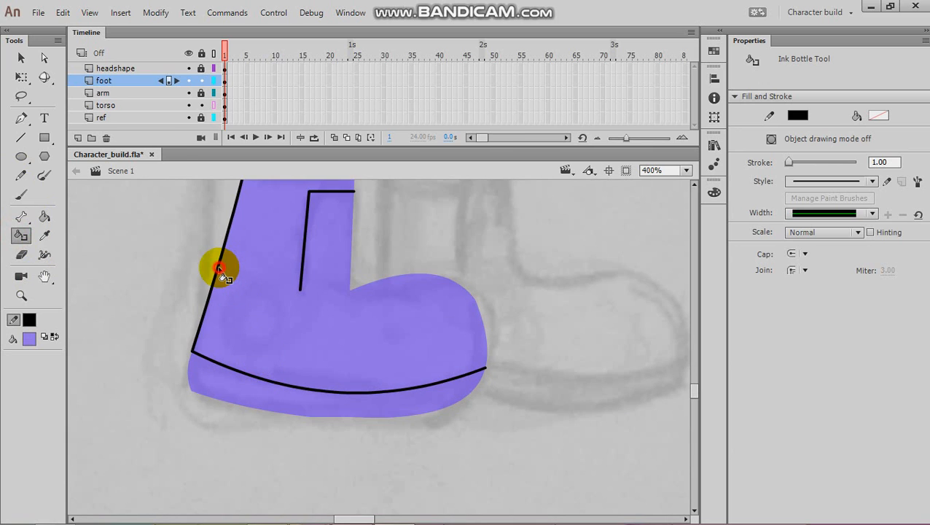
pyautogui.click(352, 250)
pyautogui.scroll(4, 363, 319)
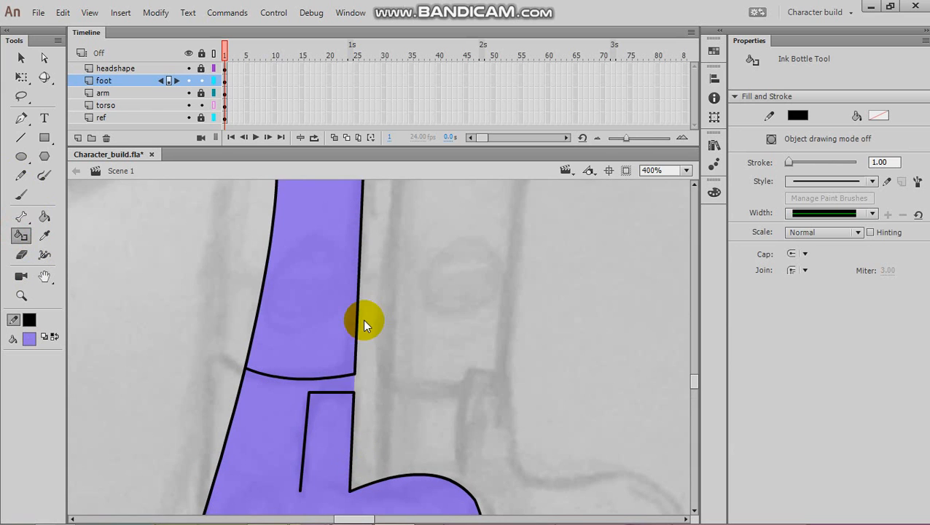
pyautogui.click(353, 384)
# Step: Add a black outline around the boot's sole with the Ink Bottle tool
pyautogui.scroll(-8, 376, 379)
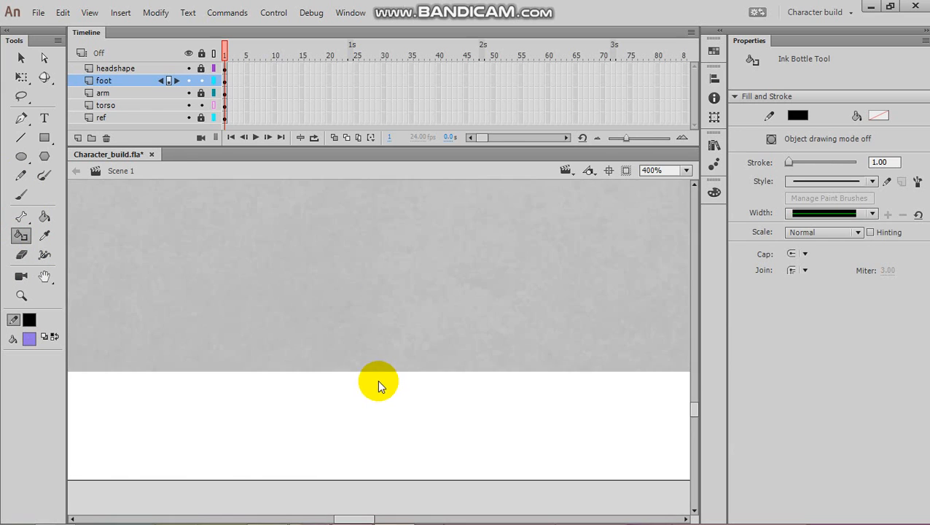
pyautogui.scroll(4, 375, 378)
pyautogui.scroll(3, 374, 384)
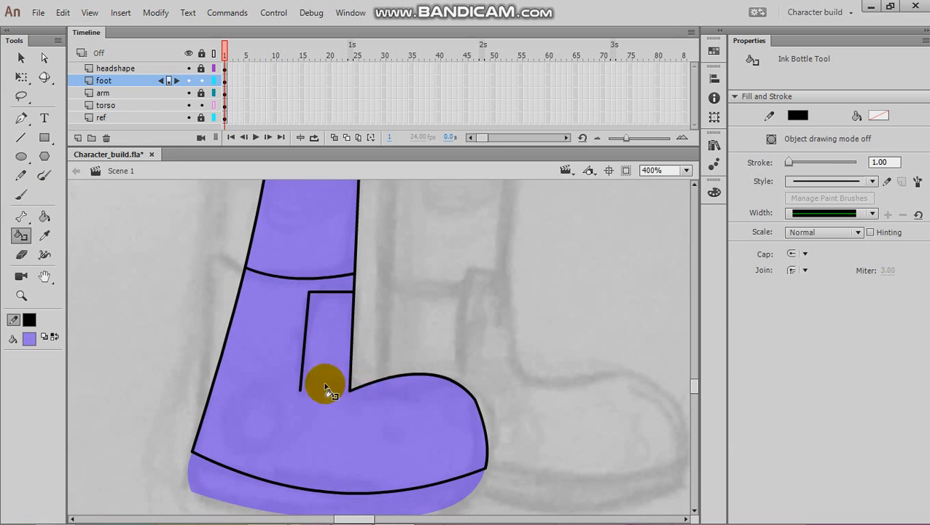
pyautogui.scroll(-3, 321, 349)
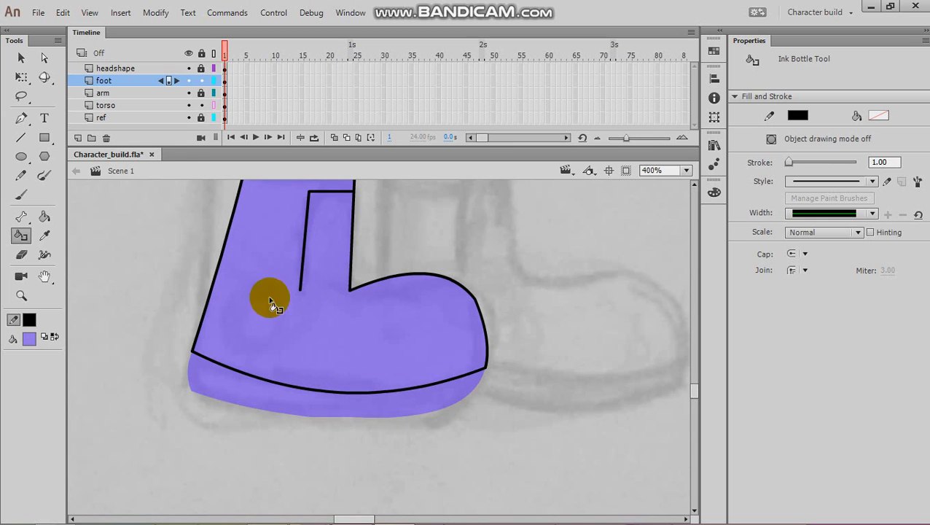
pyautogui.scroll(2, 293, 311)
pyautogui.scroll(-5, 276, 311)
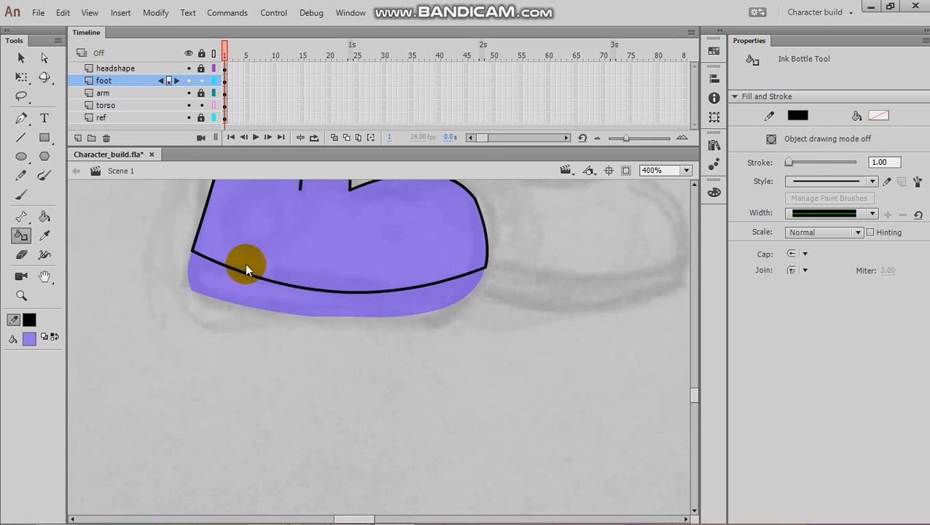
pyautogui.click(244, 309)
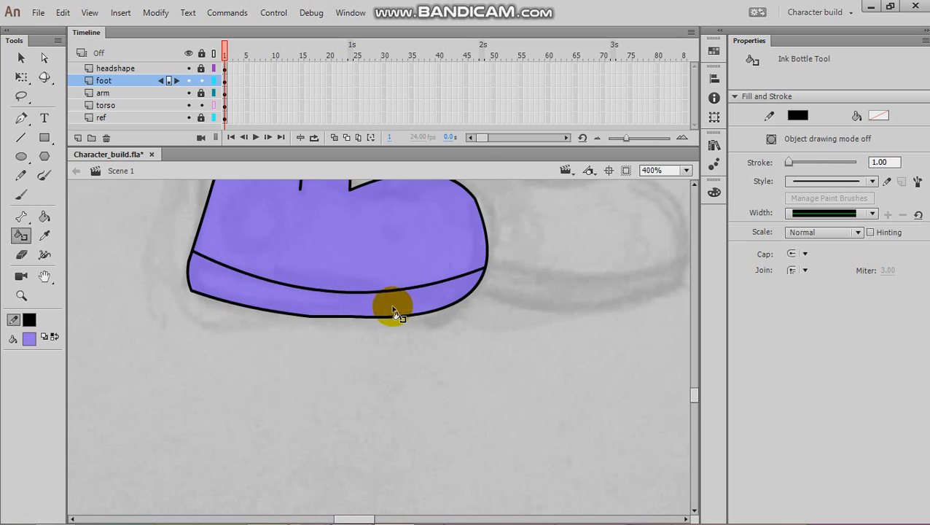
# Step: Fill the boot's upper section with a semi-transparent dark purple
pyautogui.click(21, 58)
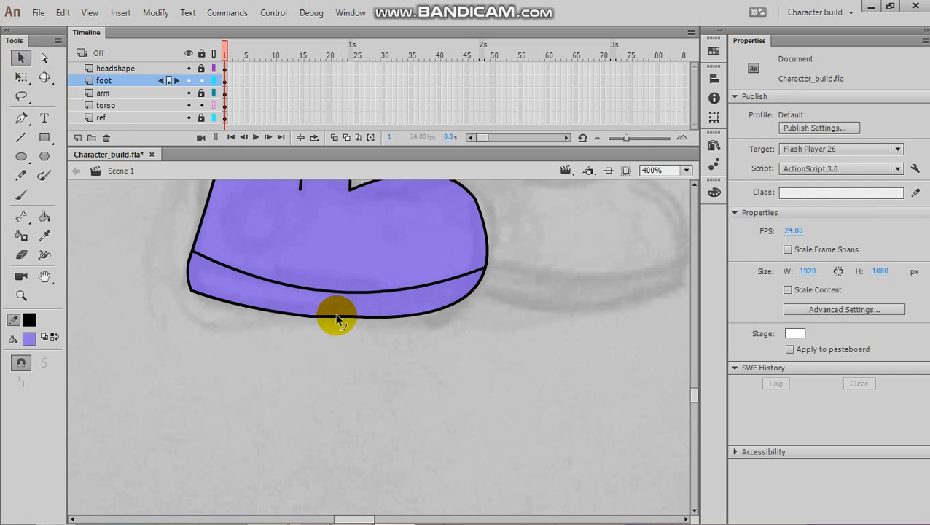
pyautogui.scroll(4, 291, 309)
pyautogui.scroll(3, 288, 304)
pyautogui.scroll(-5, 288, 304)
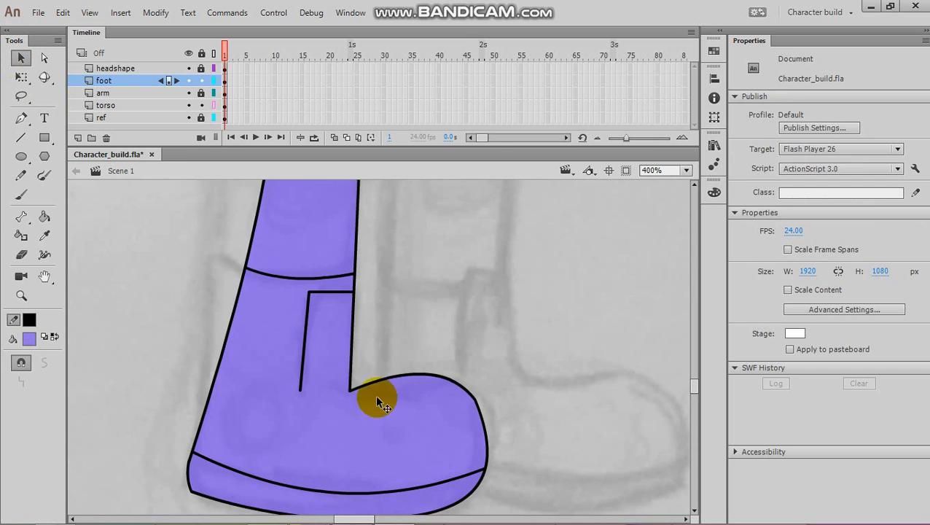
pyautogui.click(29, 340)
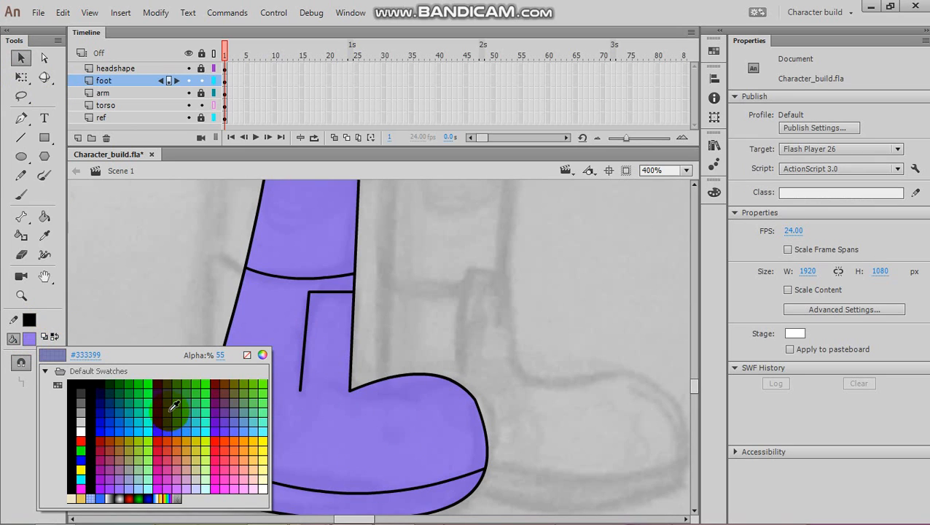
pyautogui.click(164, 387)
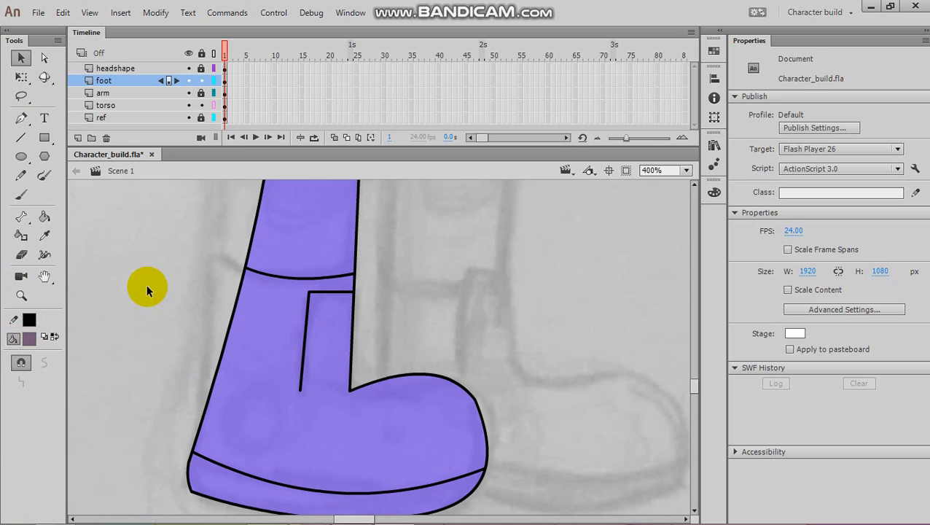
pyautogui.click(45, 217)
pyautogui.click(284, 343)
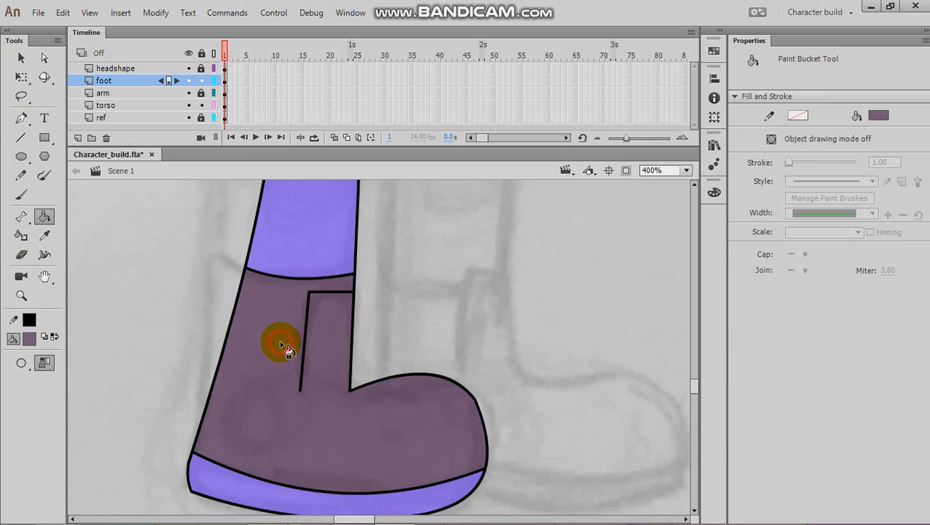
# Step: Fill the boot's sole with a semi-transparent gray
pyautogui.scroll(-5, 333, 430)
pyautogui.scroll(3, 334, 427)
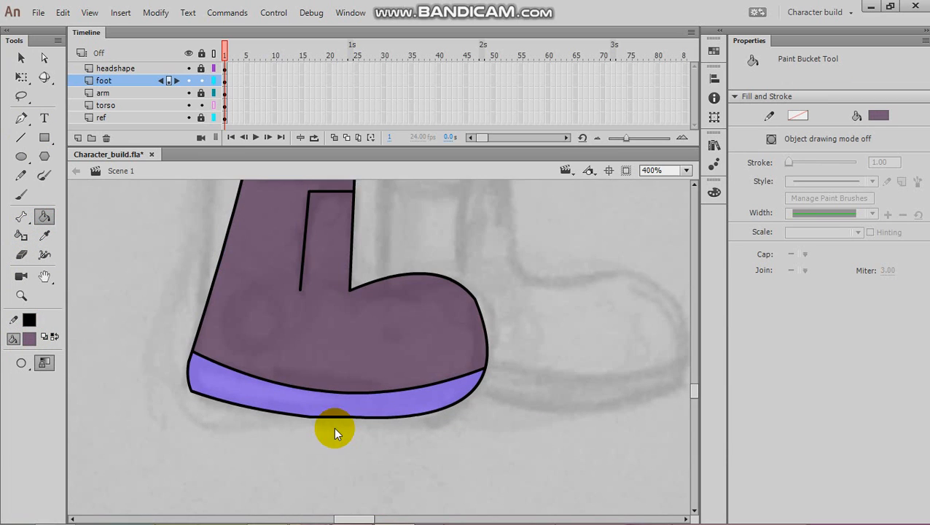
pyautogui.click(30, 341)
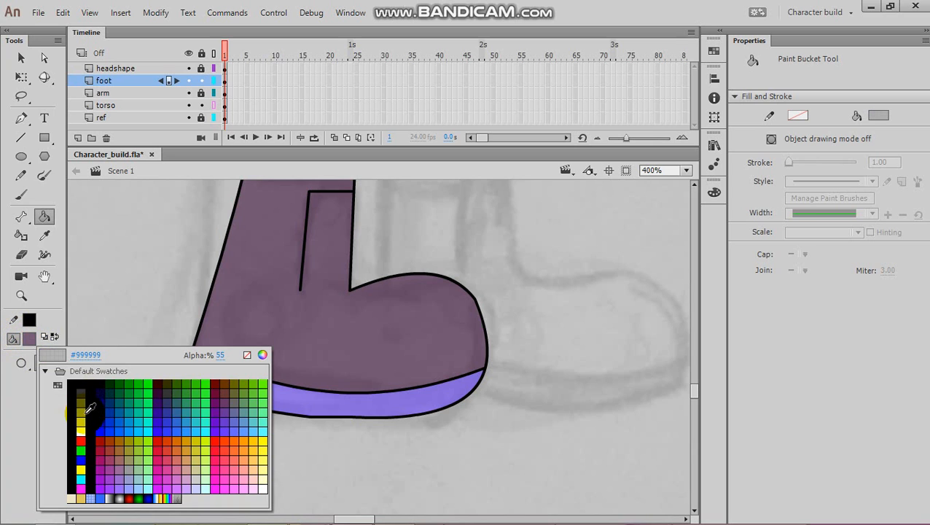
pyautogui.click(86, 400)
pyautogui.click(208, 385)
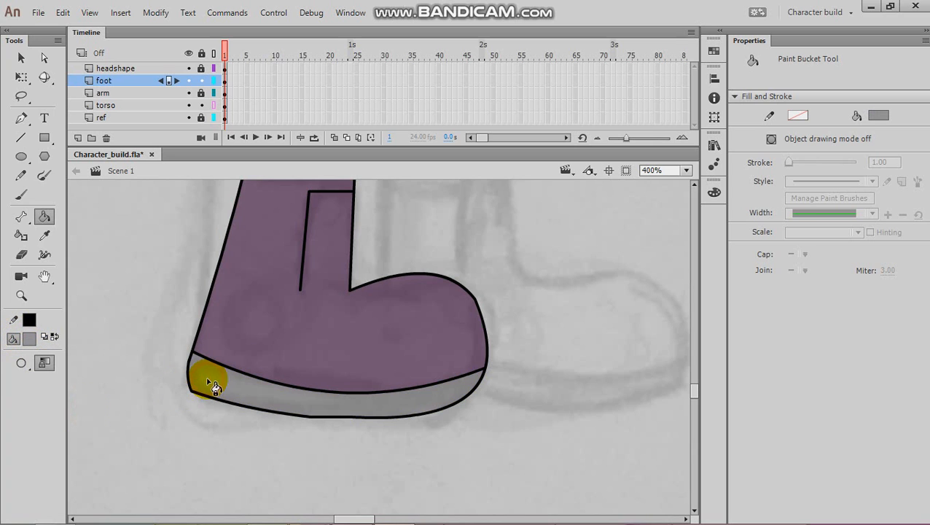
# Step: Draw short horizontal cutting lines across the thigh's outer and inner outlines where the hips' lower edge crosses them
pyautogui.scroll(-5, 325, 365)
pyautogui.scroll(20, 324, 360)
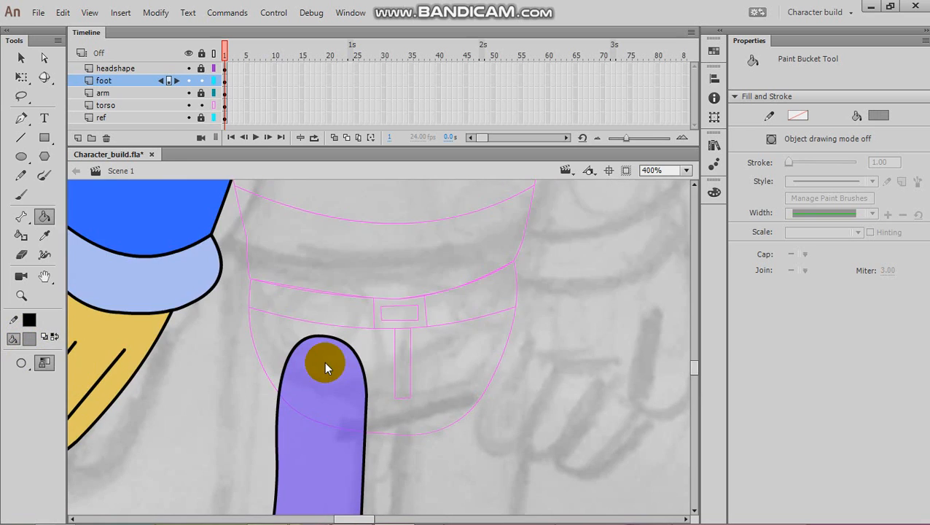
pyautogui.scroll(-5, 324, 361)
pyautogui.hotkey('ctrl', '-')
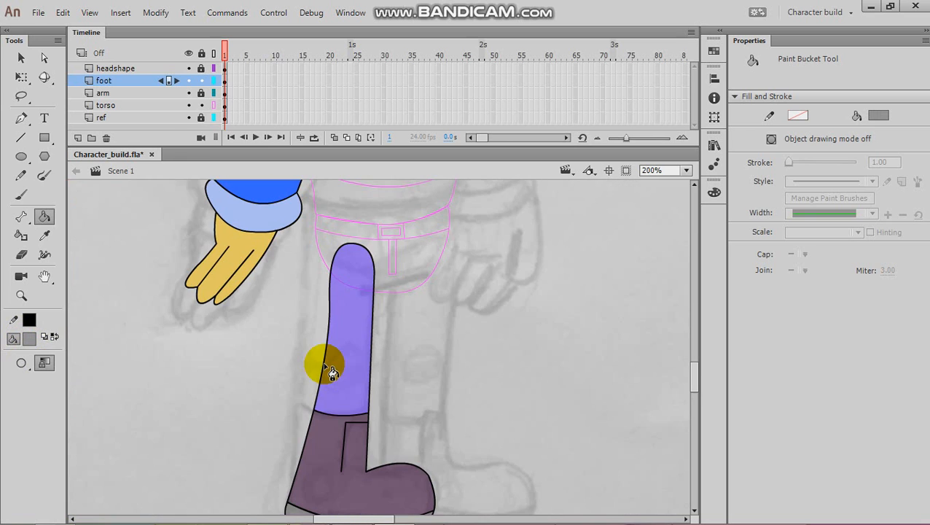
pyautogui.scroll(-3, 346, 355)
pyautogui.scroll(3, 346, 355)
pyautogui.click(21, 58)
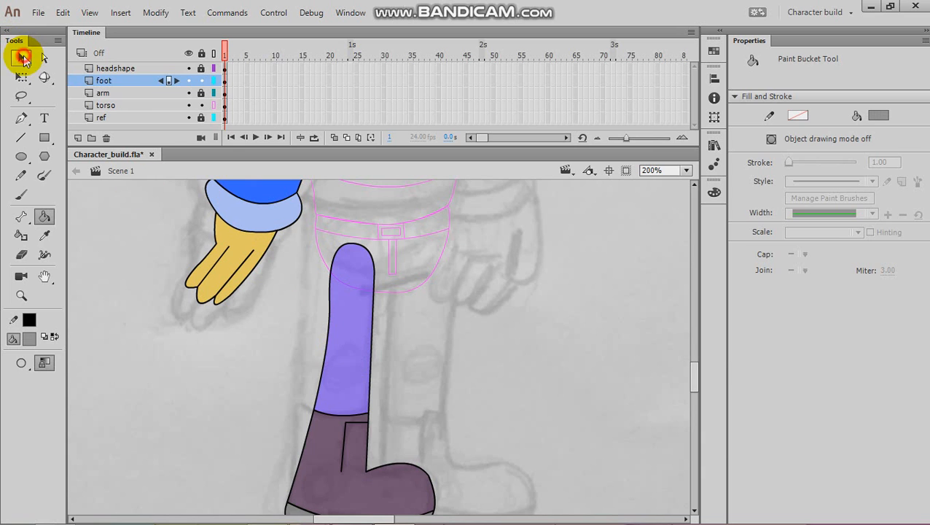
pyautogui.hotkey('ctrl', '=')
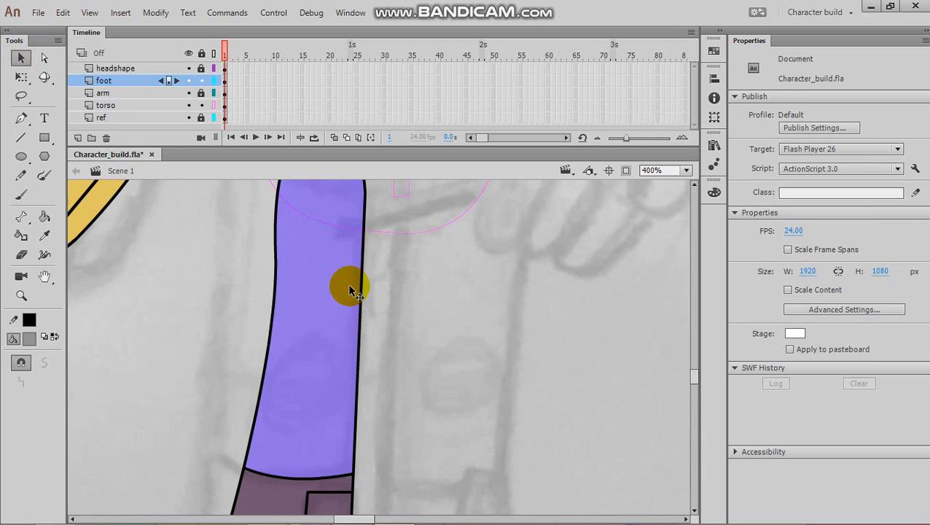
pyautogui.moveTo(318, 255); pyautogui.dragTo(334, 354)
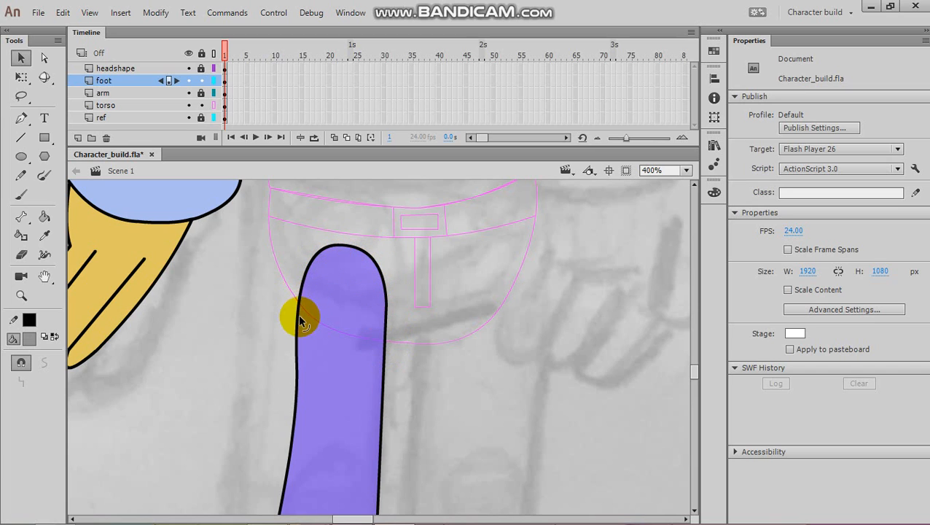
pyautogui.click(21, 137)
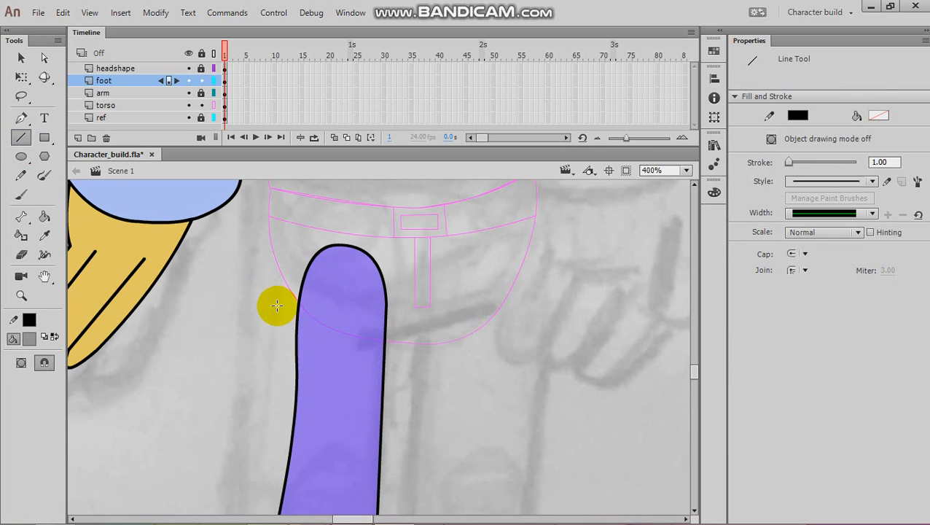
pyautogui.moveTo(274, 314); pyautogui.dragTo(317, 319)
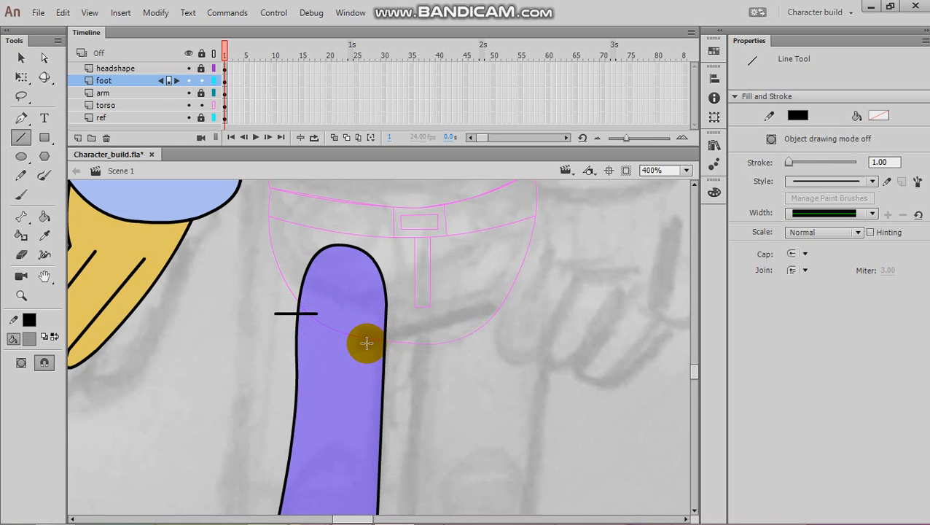
pyautogui.moveTo(369, 340); pyautogui.dragTo(401, 341)
# Step: Delete the rounded outline at the top of the thigh above the outer cutting line
pyautogui.click(21, 58)
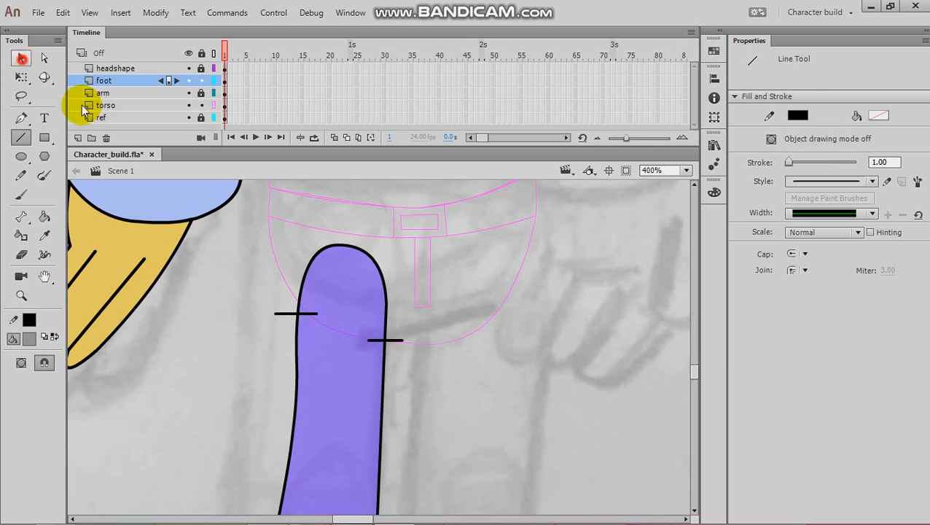
pyautogui.click(324, 253)
pyautogui.press('Delete')
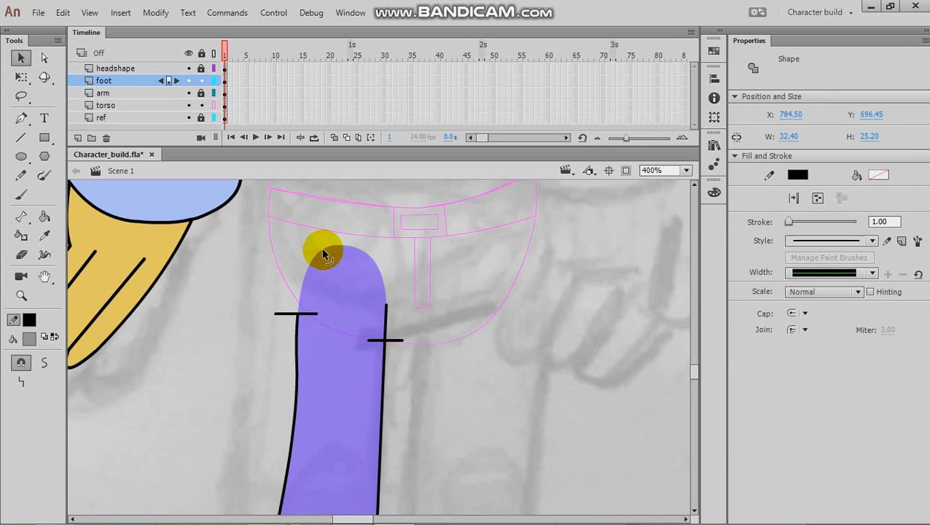
# Step: Delete the leftover pieces of both short cutting lines across the thigh's inner and outer outlines
pyautogui.click(379, 340)
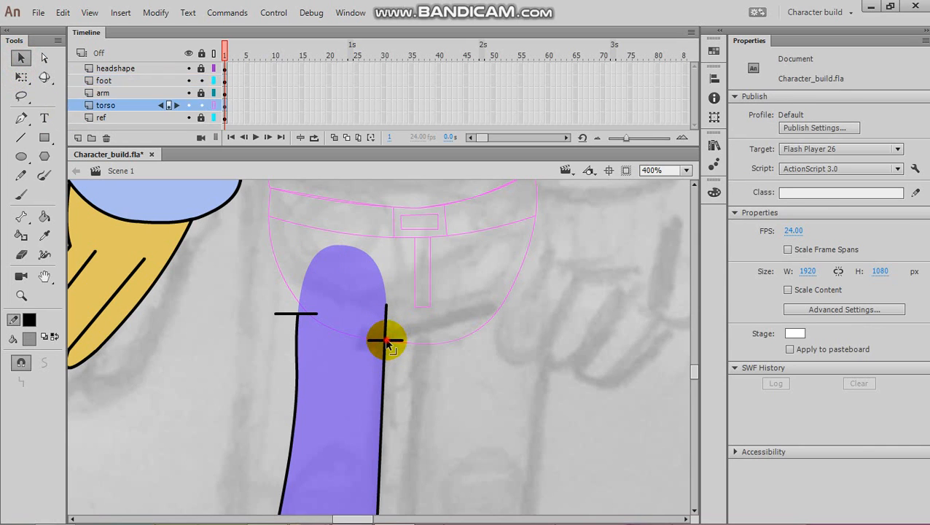
pyautogui.click(378, 340)
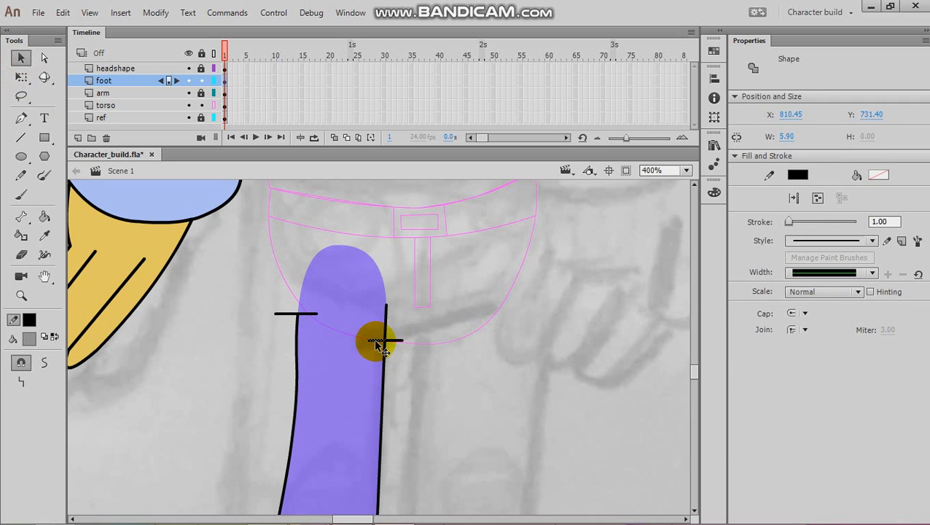
pyautogui.press('Delete')
pyautogui.click(394, 340)
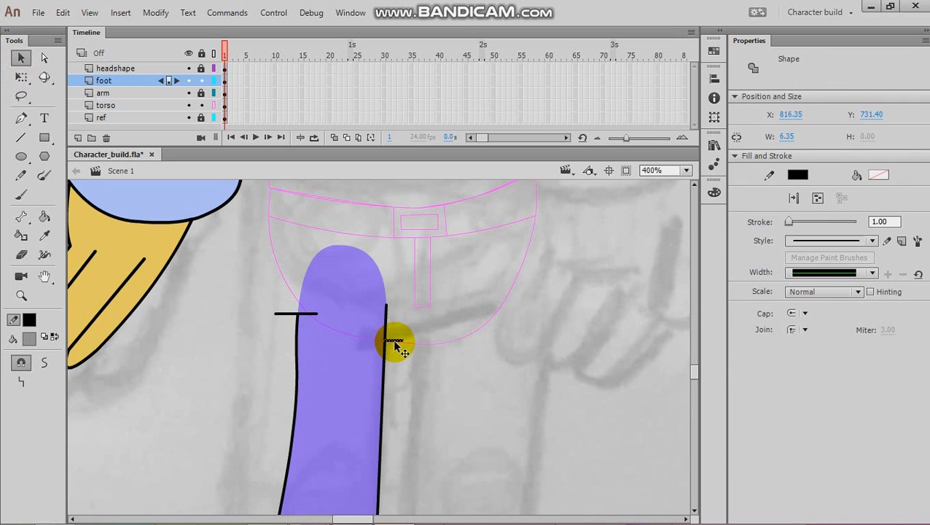
pyautogui.press('Delete')
pyautogui.click(290, 315)
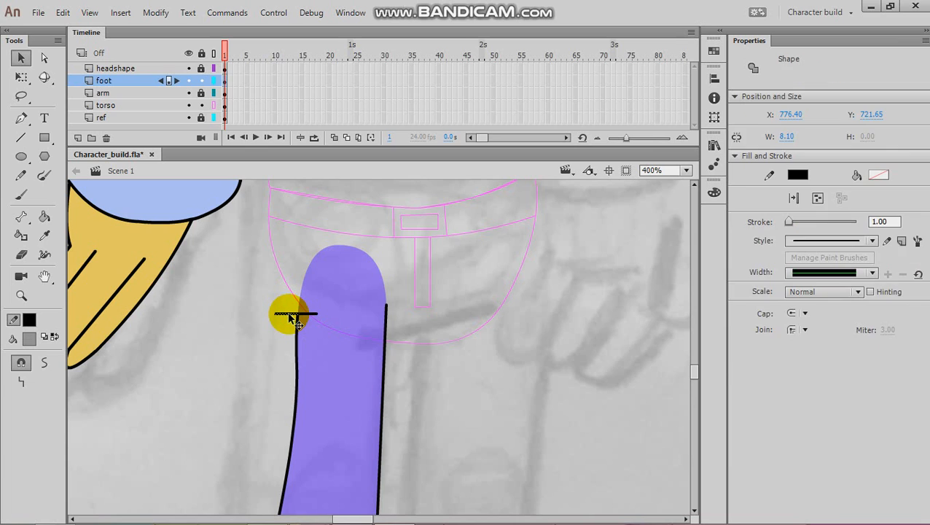
pyautogui.press('Delete')
pyautogui.click(310, 315)
pyautogui.press('Delete')
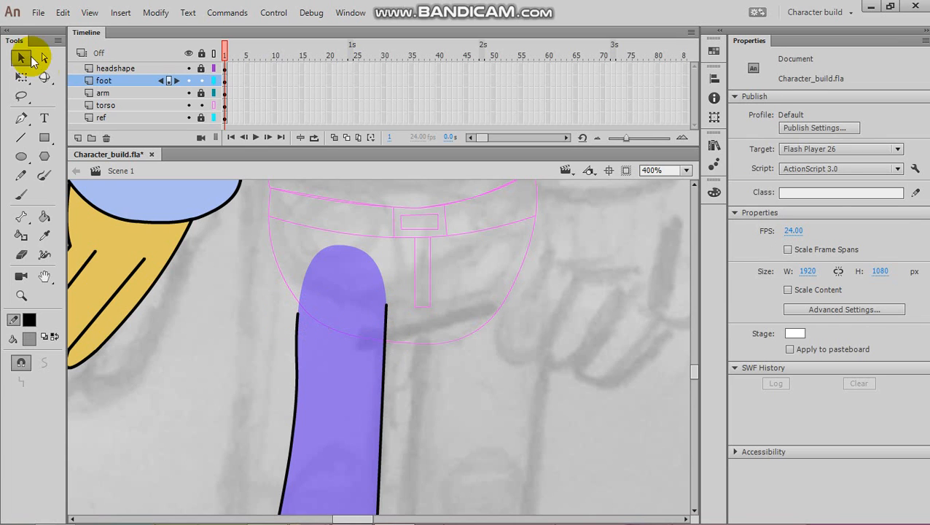
# Step: Draw a new short cutting line across the thigh's inner outline at the hips' lower edge and delete the outline segment above it
pyautogui.click(21, 137)
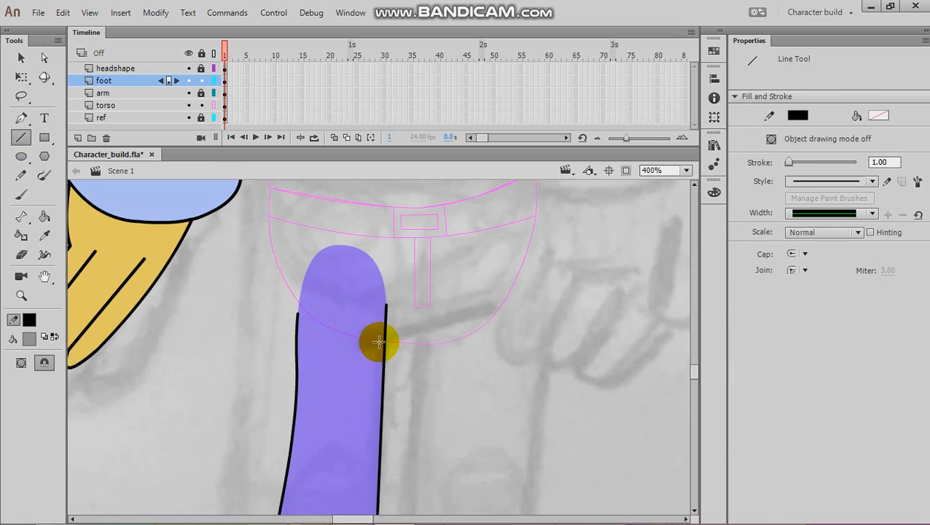
pyautogui.moveTo(380, 340)
pyautogui.mouseDown()
pyautogui.moveTo(402, 342)
pyautogui.moveTo(364, 341)
pyautogui.moveTo(393, 340)
pyautogui.mouseUp()
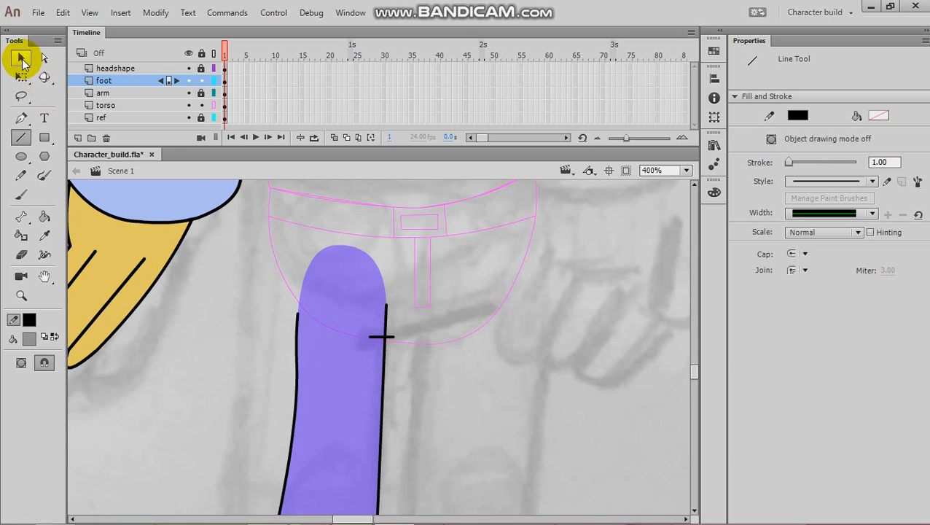
pyautogui.click(21, 58)
pyautogui.click(387, 321)
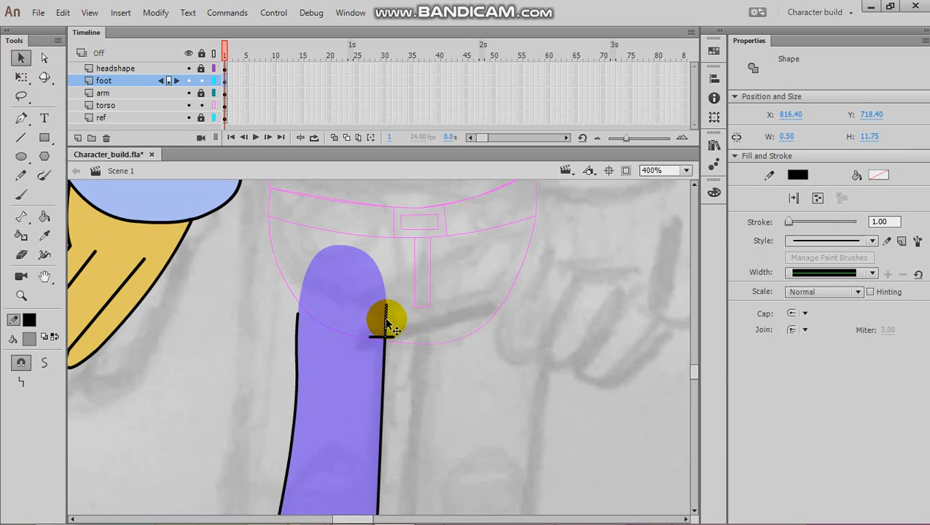
pyautogui.click(416, 344)
# Step: Delete both remaining halves of the new cutting line on the thigh's inner outline
pyautogui.click(380, 338)
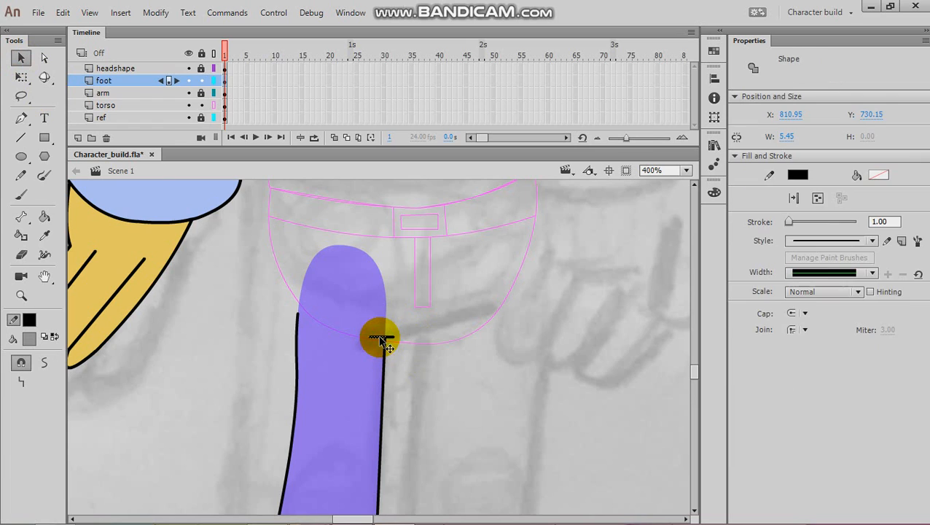
pyautogui.press('Delete')
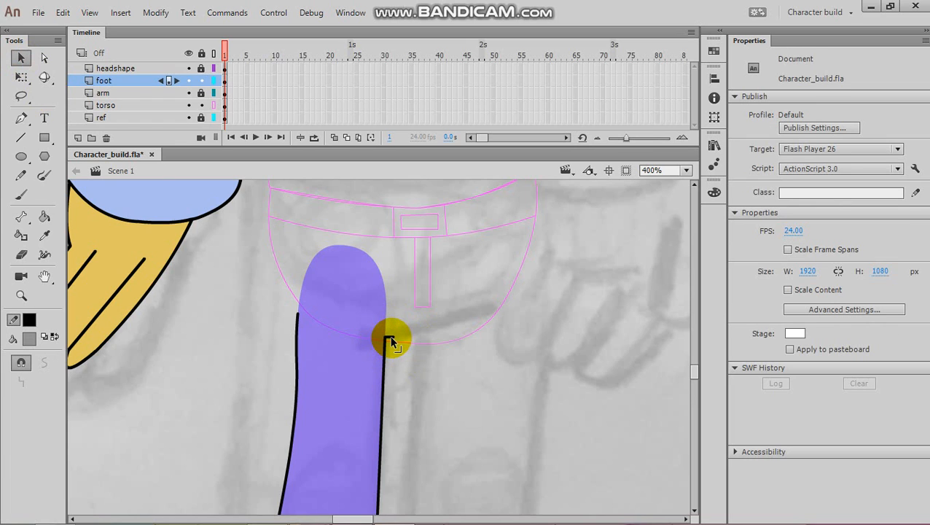
pyautogui.click(391, 340)
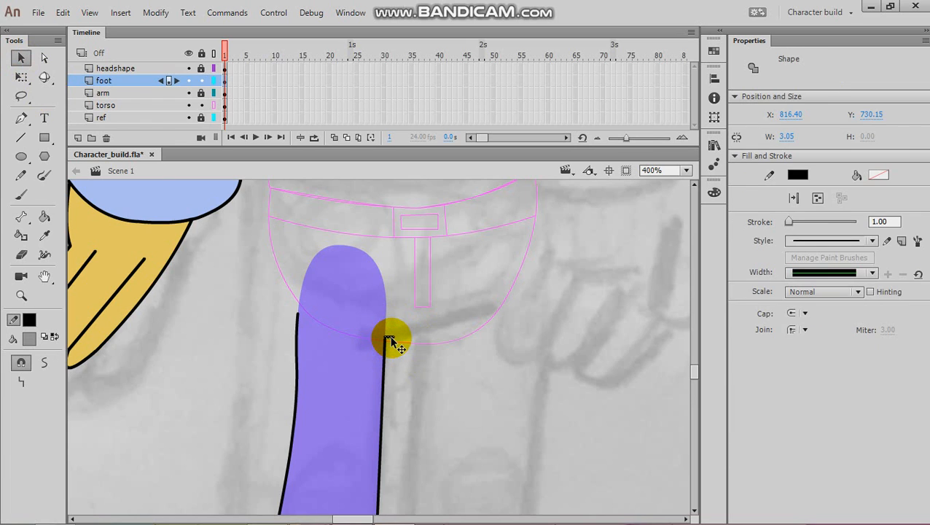
pyautogui.press('Delete')
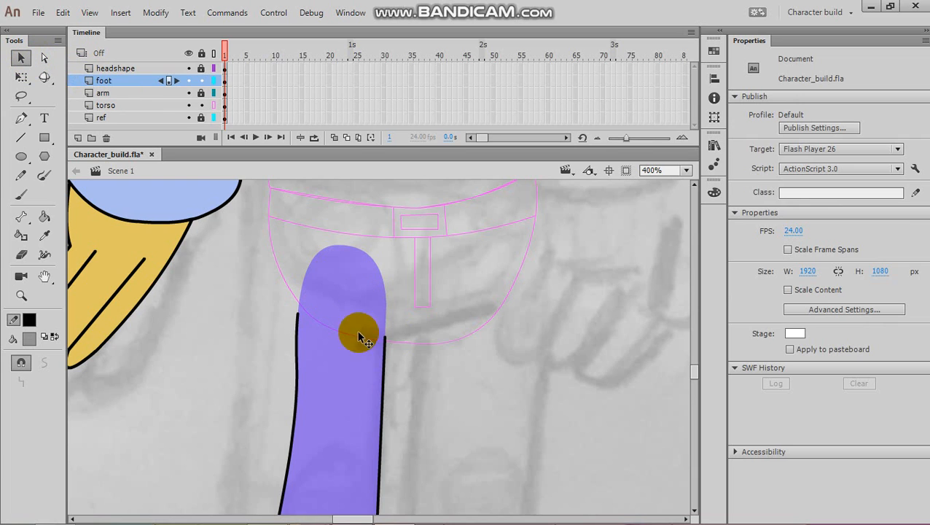
# Step: Set the purple thigh fill's alpha to 100%
pyautogui.click(362, 362)
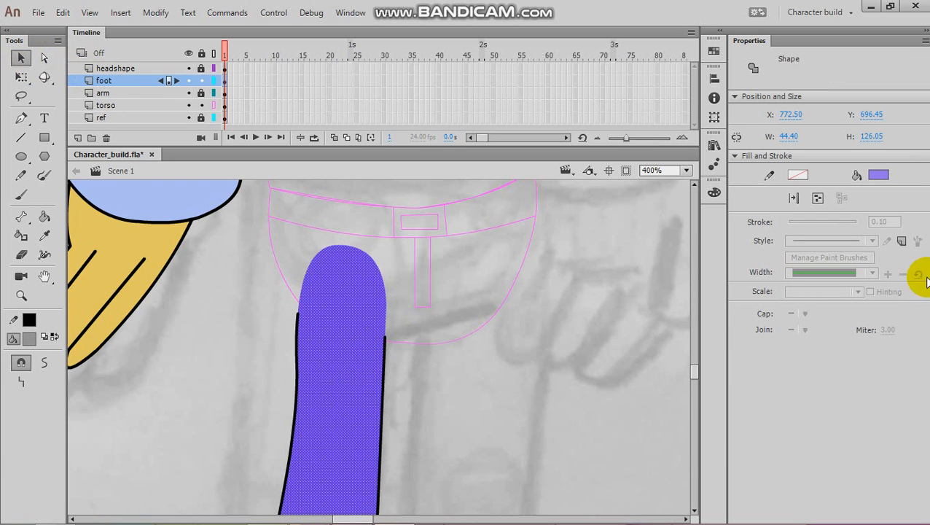
pyautogui.click(880, 174)
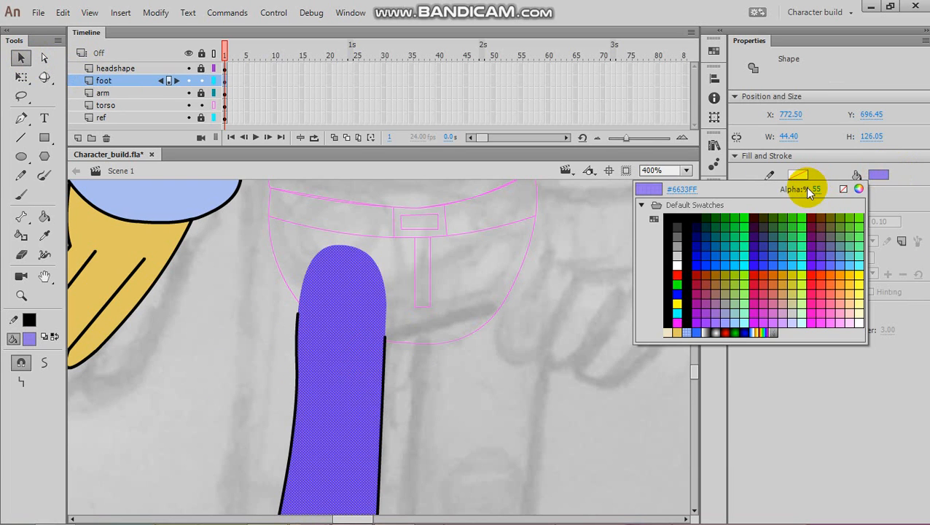
pyautogui.moveTo(817, 189); pyautogui.dragTo(921, 191)
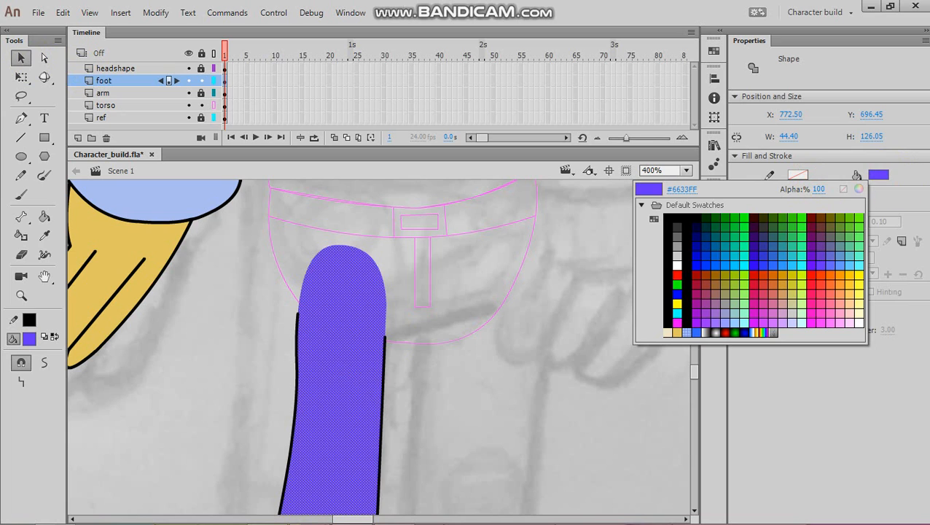
pyautogui.click(210, 327)
# Step: Make the boot upper's dark purple fill fully opaque
pyautogui.scroll(-4, 241, 361)
pyautogui.scroll(1, 240, 361)
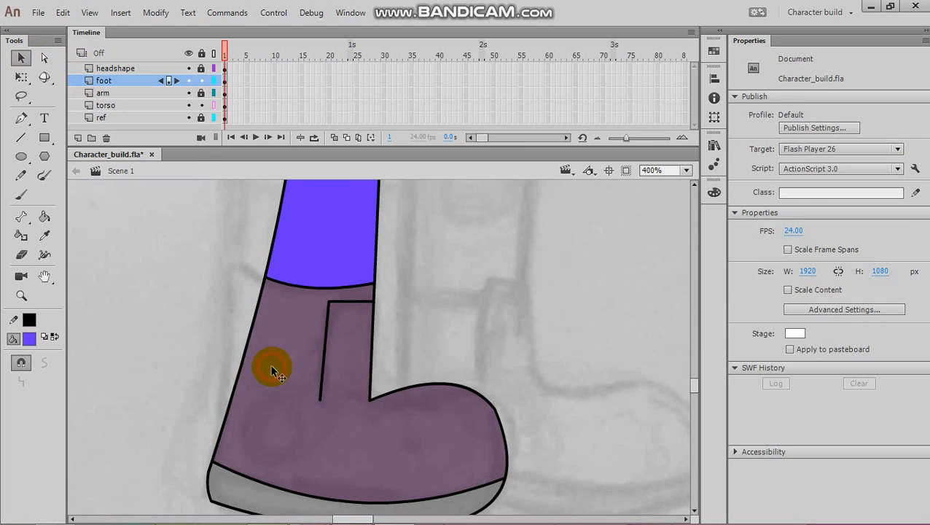
pyautogui.click(277, 366)
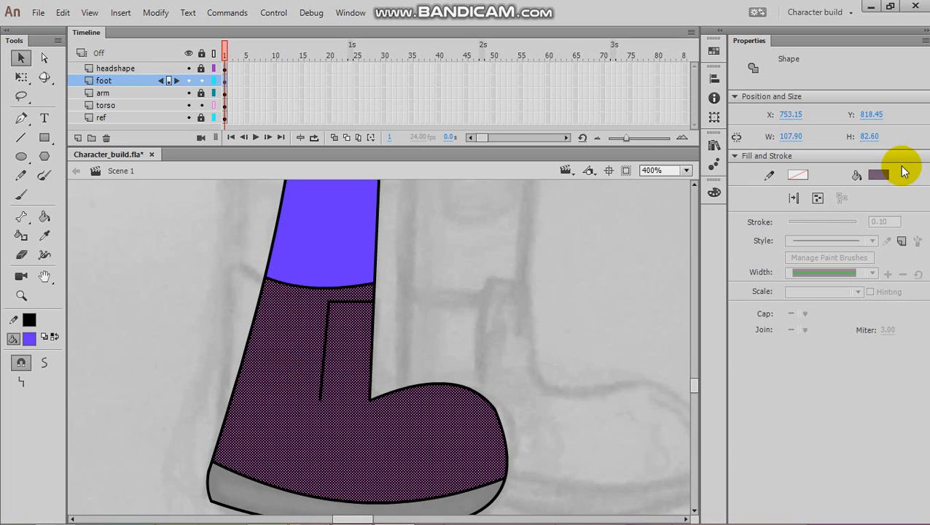
pyautogui.click(878, 176)
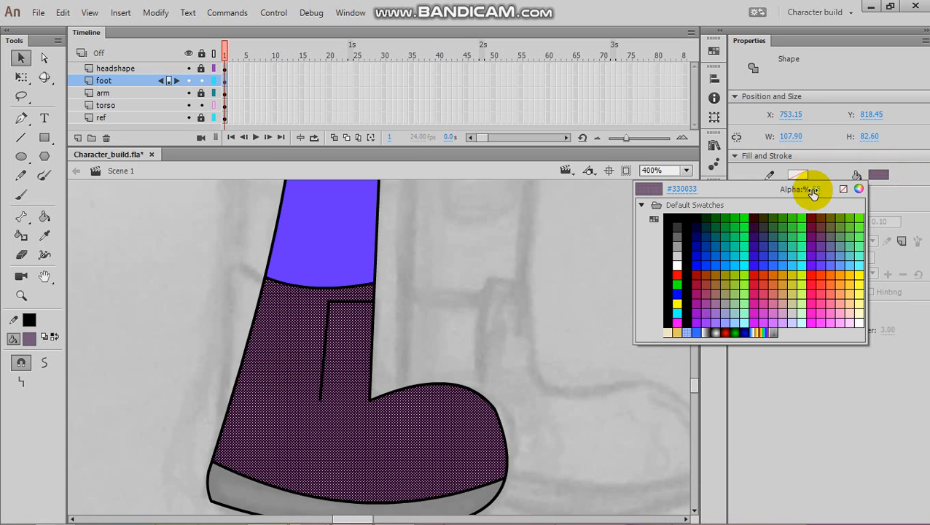
pyautogui.moveTo(814, 190); pyautogui.dragTo(865, 189)
pyautogui.click(262, 270)
pyautogui.click(117, 292)
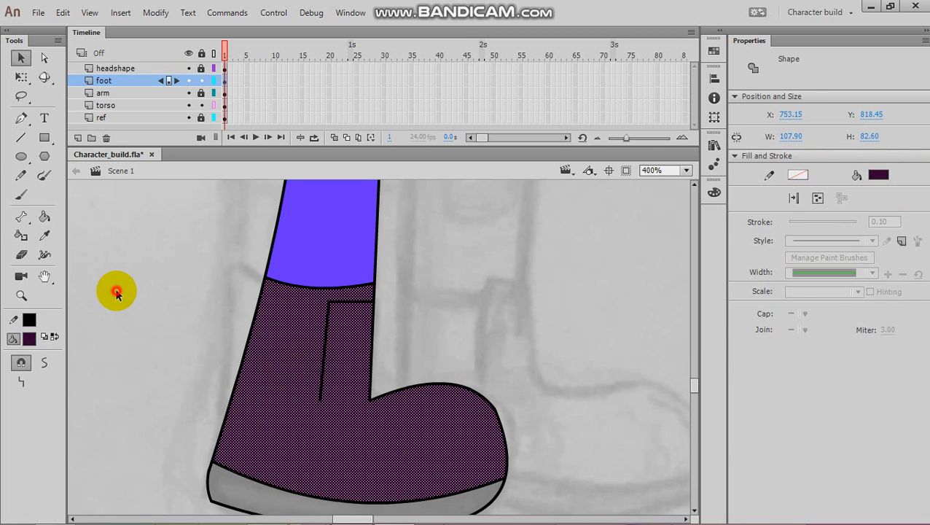
# Step: Make the boot sole's gray fill fully opaque
pyautogui.scroll(-5, 250, 314)
pyautogui.click(253, 304)
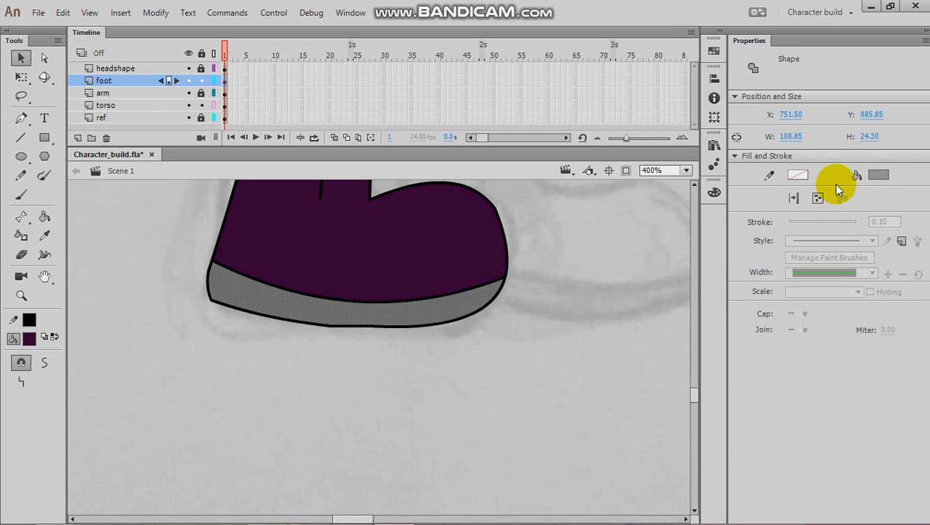
pyautogui.click(877, 176)
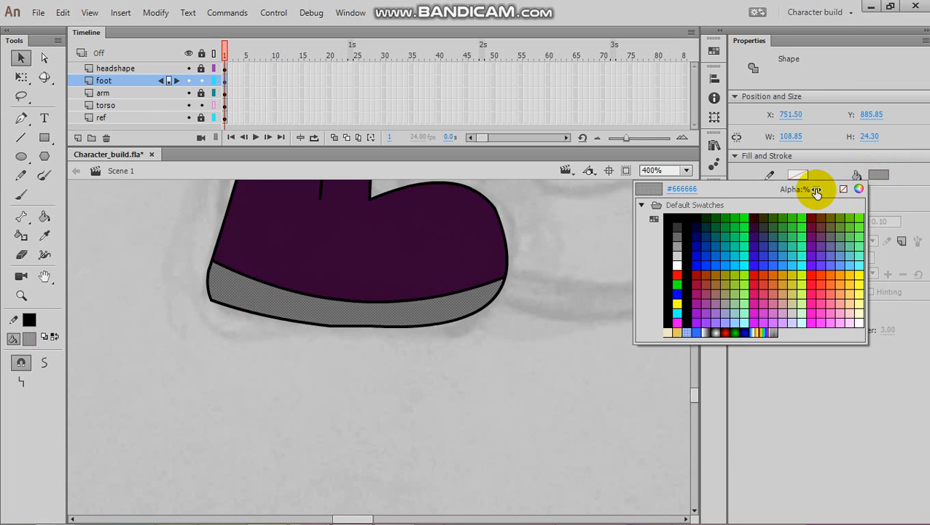
pyautogui.moveTo(816, 188); pyautogui.dragTo(925, 193)
pyautogui.click(426, 361)
# Step: Examine the finished leg and boot together with the character's head, arm and torso at reduced magnification
pyautogui.scroll(9, 365, 393)
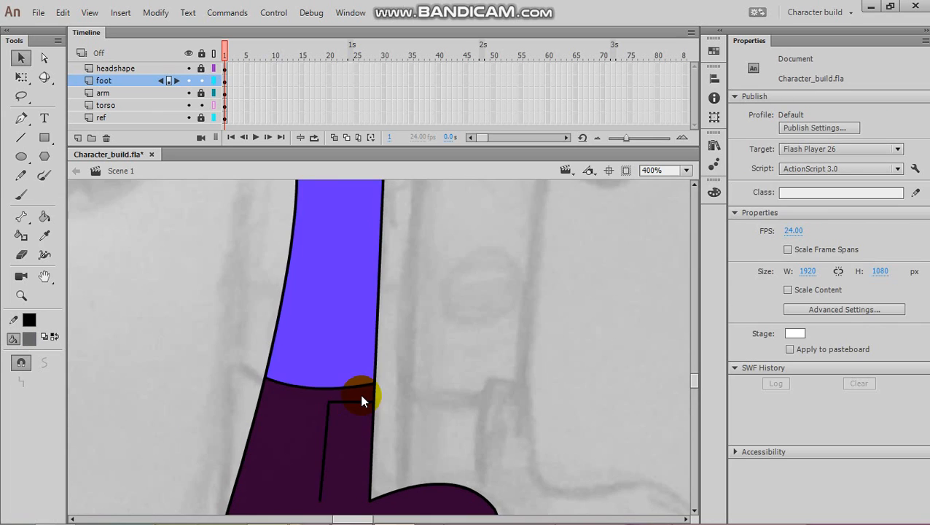
pyautogui.scroll(-3, 363, 401)
pyautogui.hotkey('ctrl', '1')
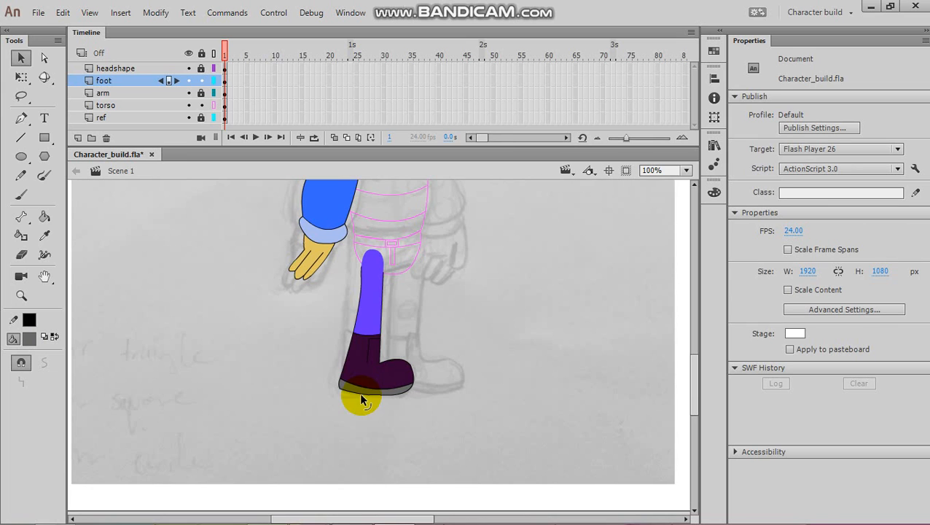
pyautogui.scroll(5, 296, 375)
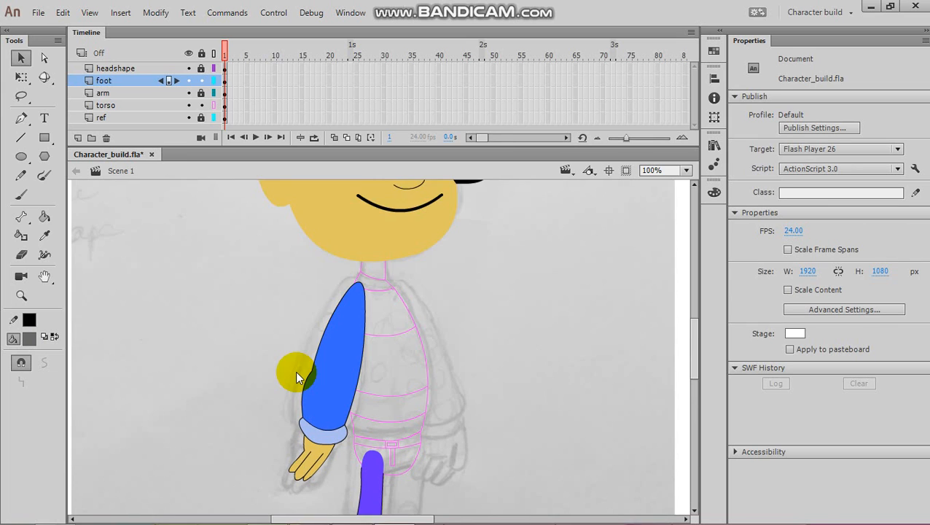
pyautogui.scroll(-2, 295, 372)
pyautogui.hotkey('ctrl', '-')
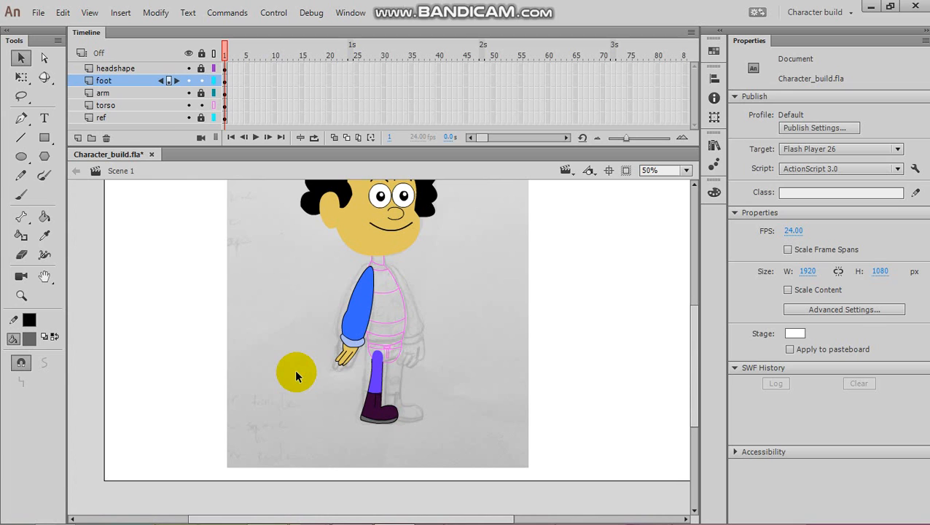
pyautogui.scroll(3, 392, 363)
pyautogui.scroll(3, 392, 362)
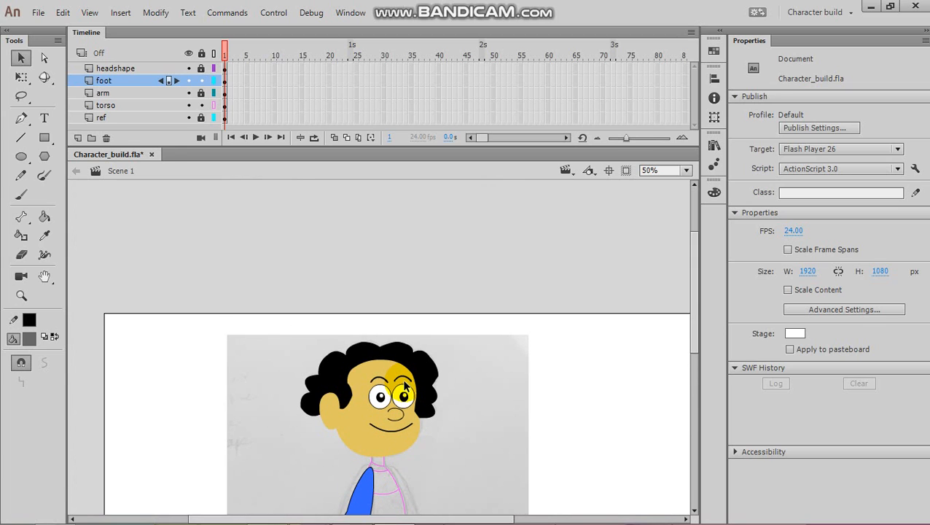
pyautogui.scroll(-6, 403, 379)
pyautogui.scroll(3, 405, 385)
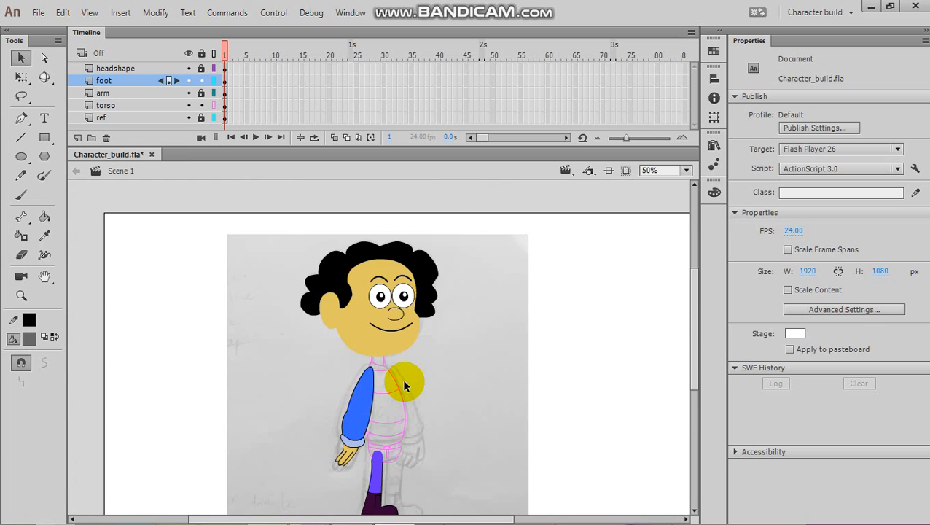
pyautogui.scroll(-3, 405, 385)
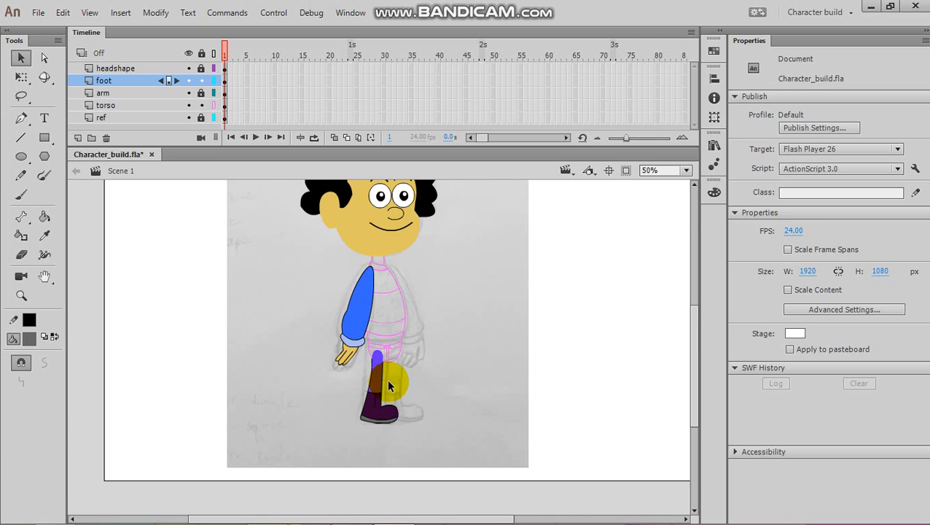
pyautogui.keyDown('ctrl'); pyautogui.scroll(1, 386, 378); pyautogui.keyUp('ctrl')
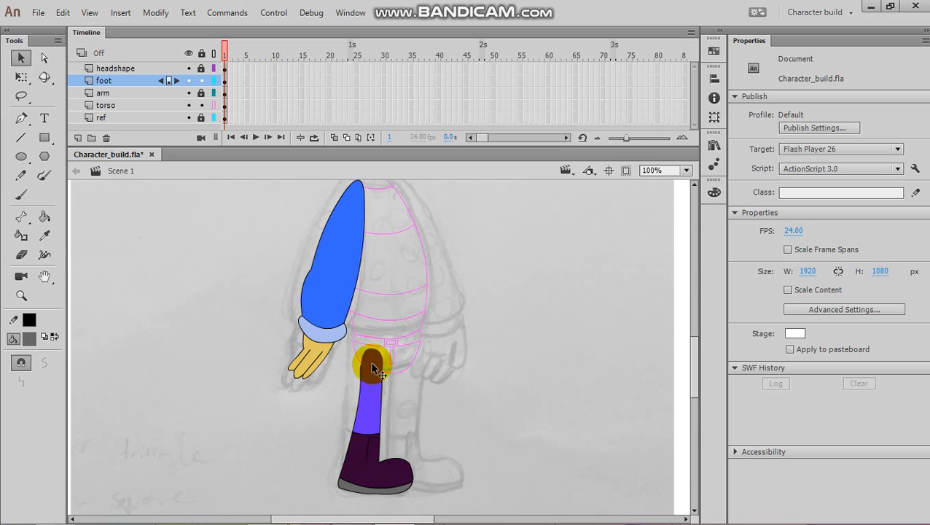
pyautogui.moveTo(372, 368); pyautogui.dragTo(366, 417)
pyautogui.scroll(4, 365, 417)
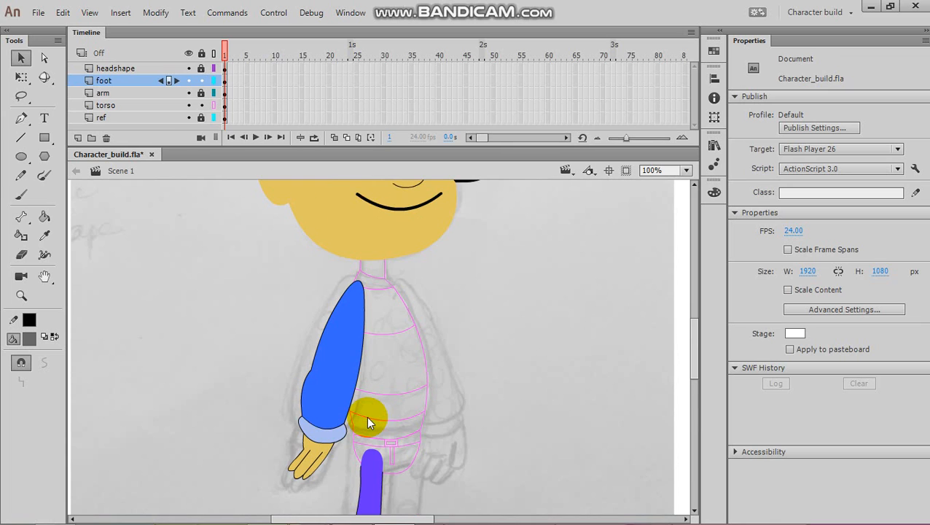
pyautogui.scroll(-3, 367, 414)
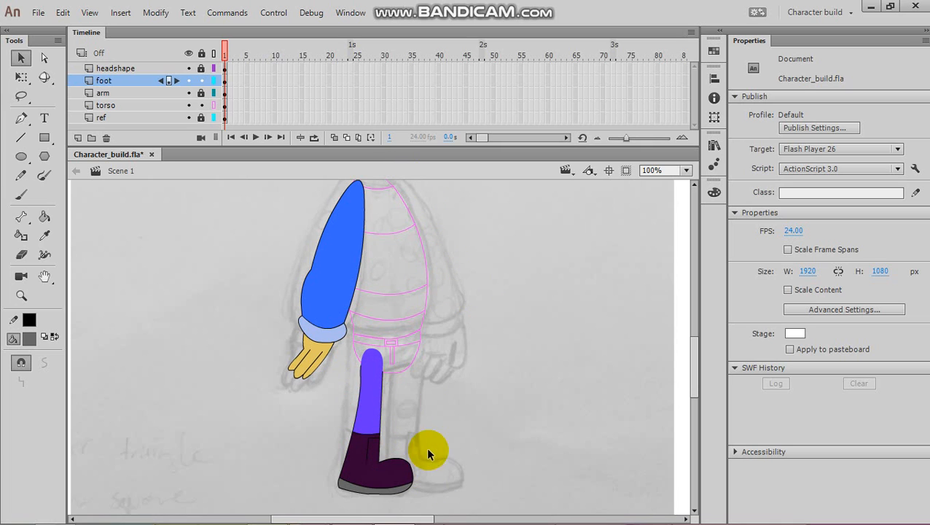
# Step: Turn off outline display for the torso layer and inspect where the thigh joins the hips
pyautogui.click(216, 107)
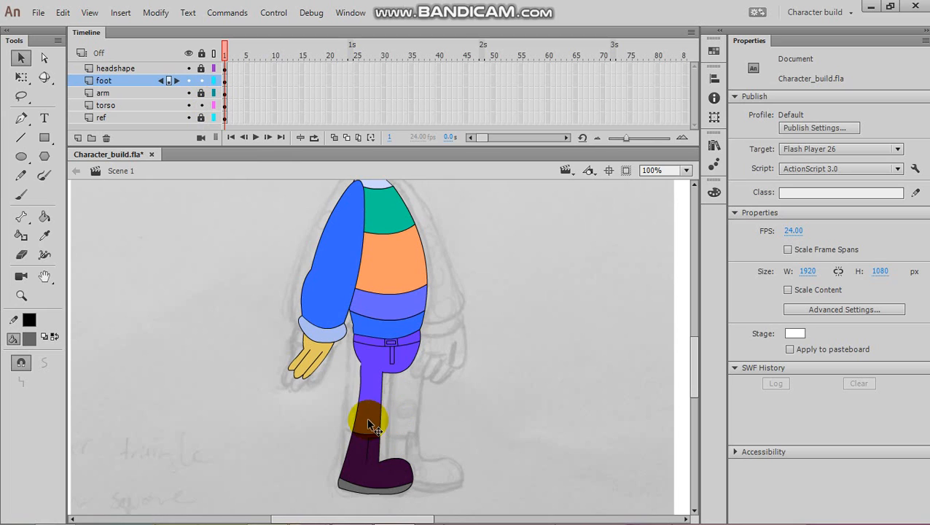
pyautogui.hotkey('ctrl', '=')
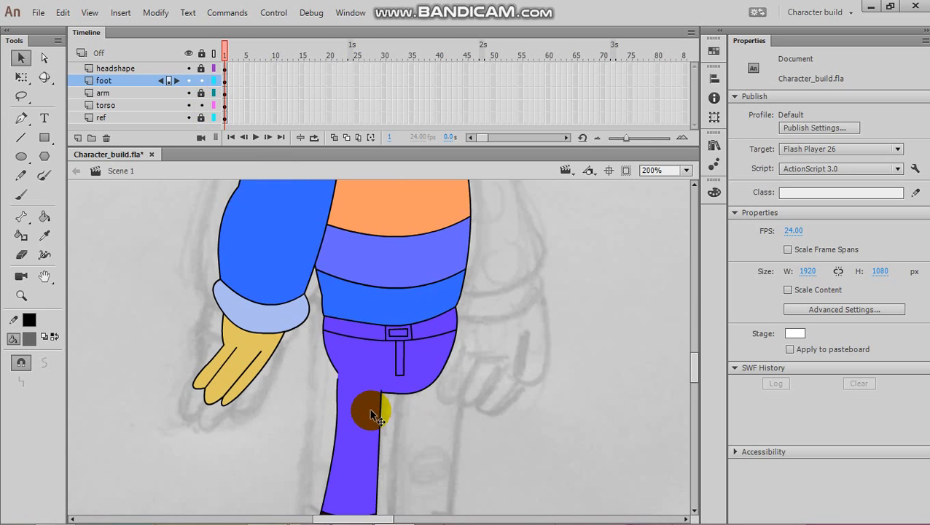
pyautogui.scroll(-4, 369, 408)
pyautogui.scroll(2, 365, 414)
pyautogui.scroll(2, 366, 409)
pyautogui.scroll(-2, 367, 412)
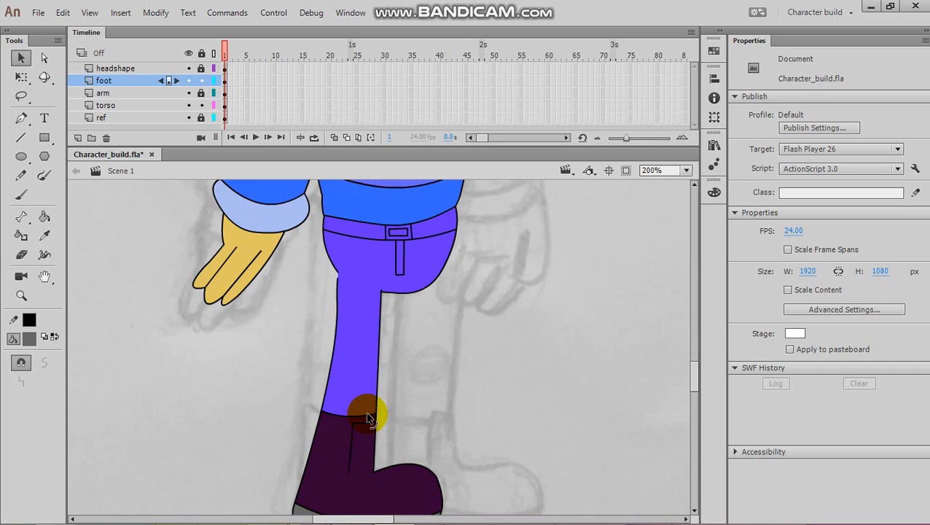